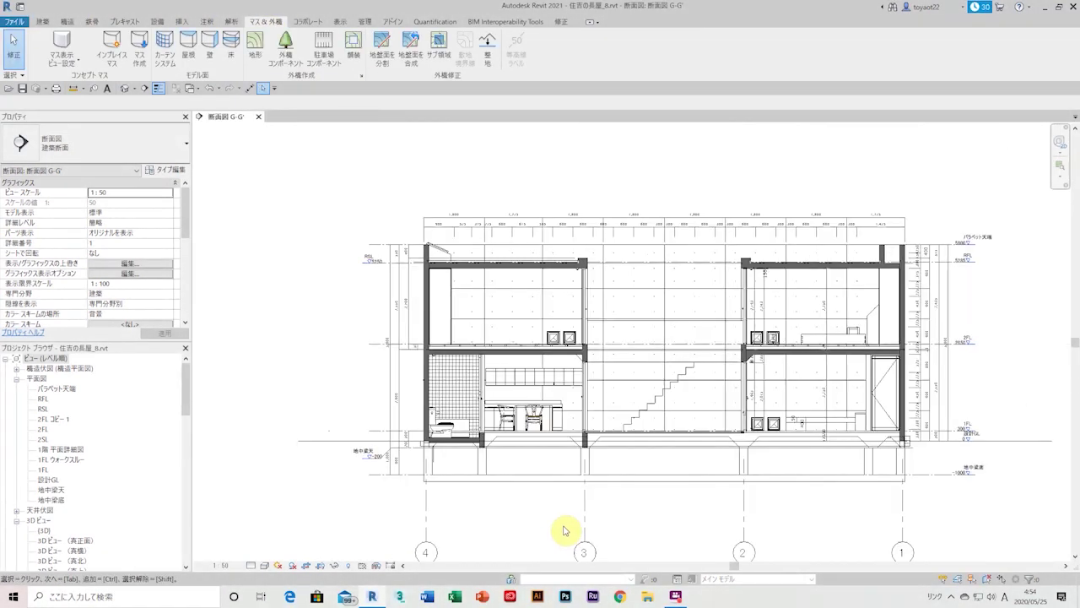
# Give the bottom 200 mm floor's material the RC(切り取り) concrete cut hatch
pyautogui.click(509, 470)
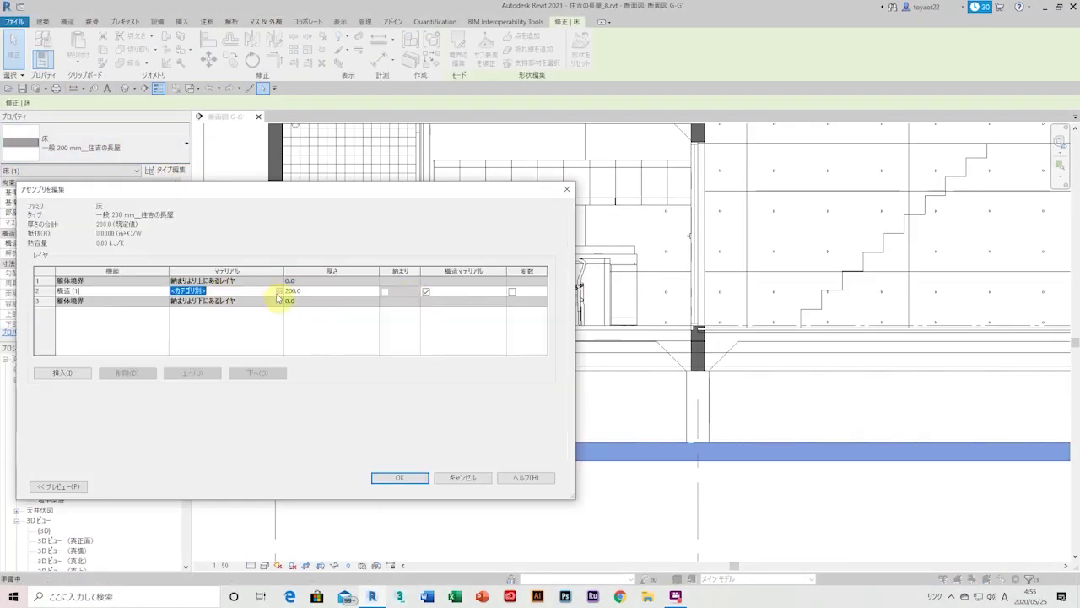
pyautogui.click(582, 230)
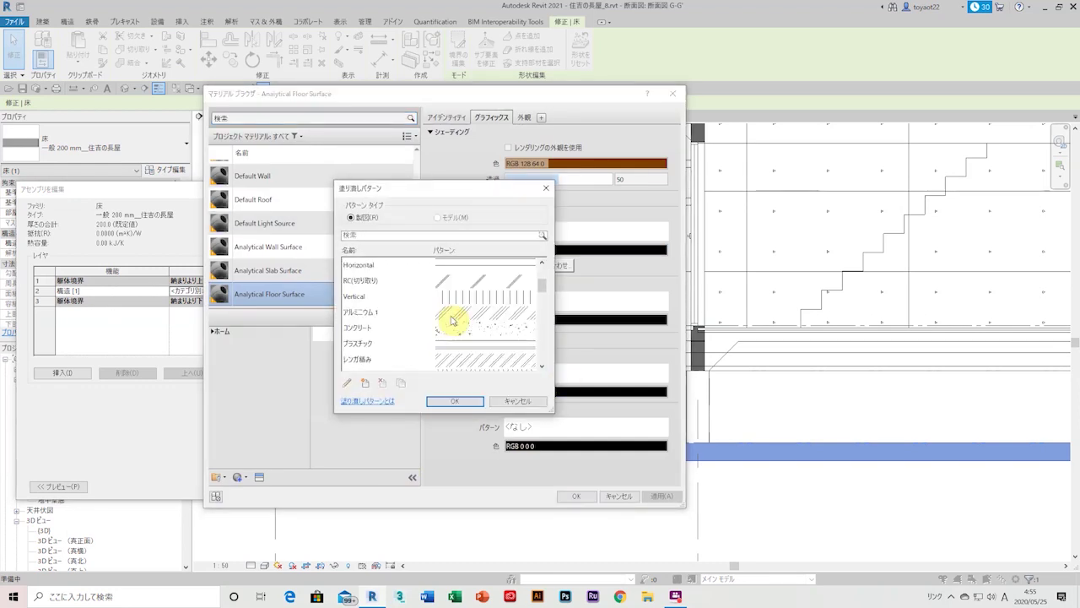
pyautogui.click(388, 280)
pyautogui.click(455, 401)
pyautogui.click(576, 495)
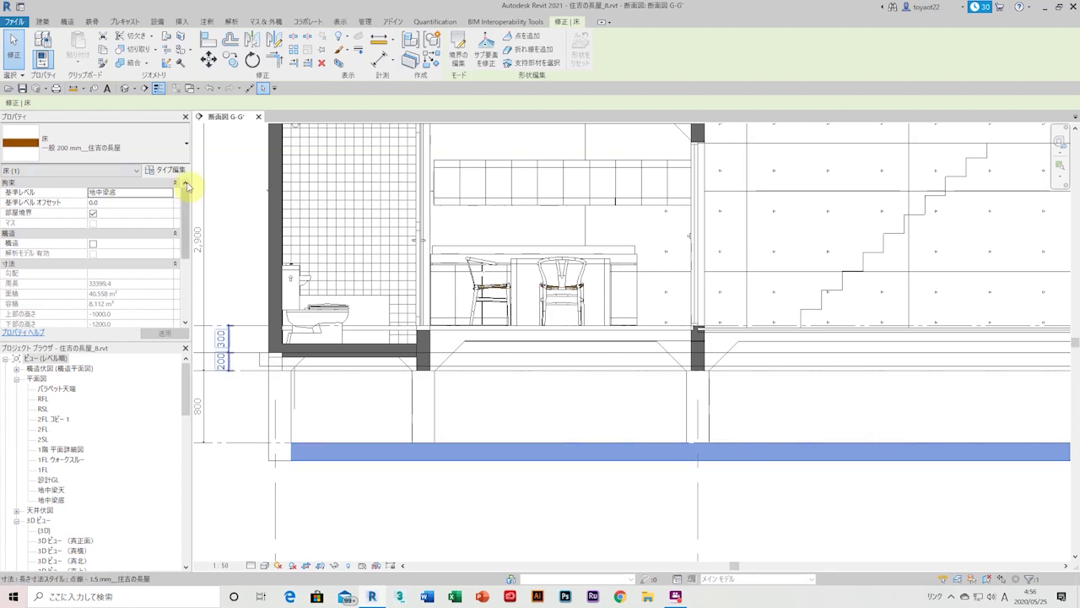
pyautogui.click(169, 170)
pyautogui.click(337, 334)
# Select a foundation wall and check its current wall type
pyautogui.click(361, 445)
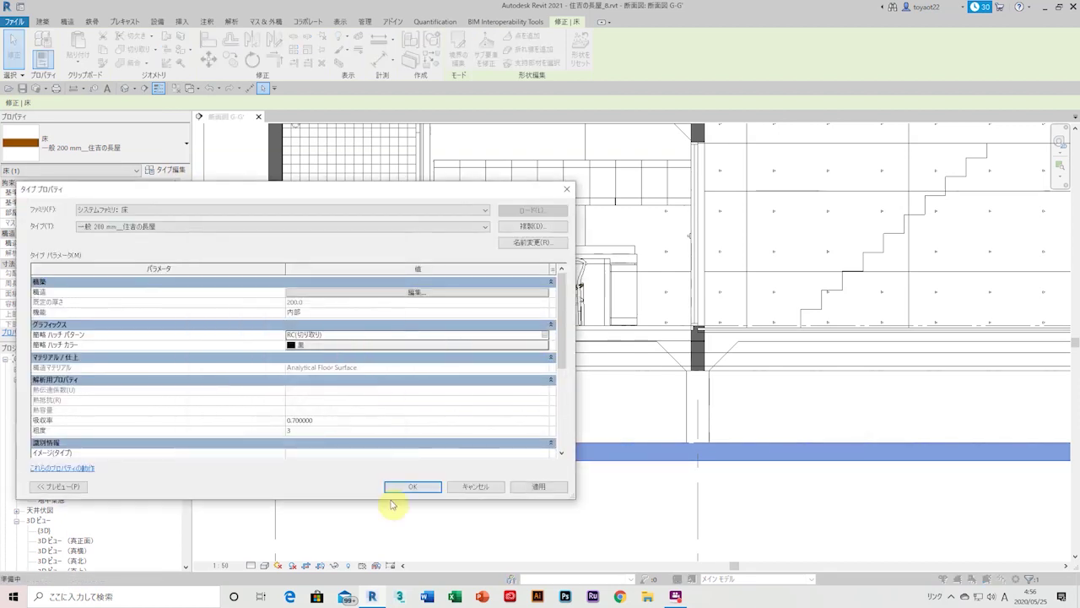
pyautogui.click(397, 488)
pyautogui.click(101, 143)
# Select the foundation wall under the bathroom and review its type and hatch settings
pyautogui.click(330, 473)
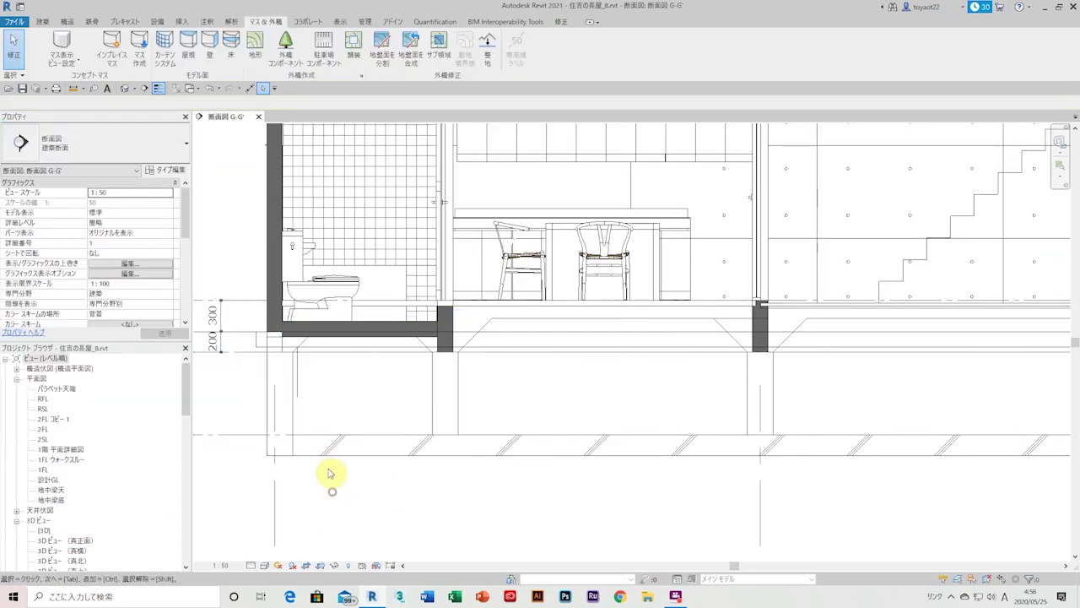
pyautogui.click(286, 416)
pyautogui.click(167, 161)
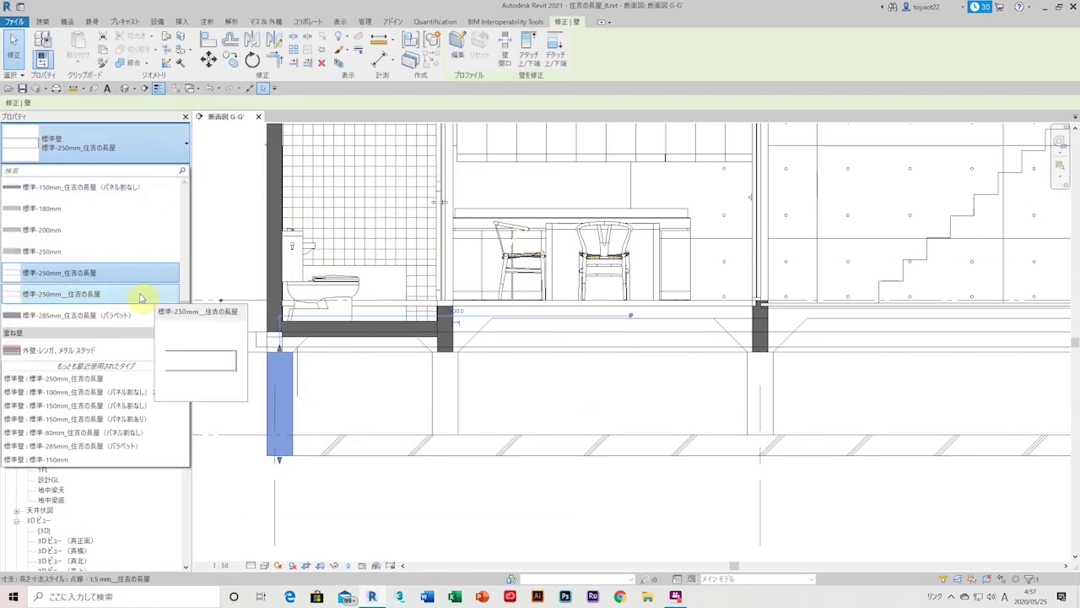
pyautogui.press('Escape')
pyautogui.press('Escape')
pyautogui.hotkey('ctrl', 'Left')
pyautogui.click(168, 160)
pyautogui.click(166, 170)
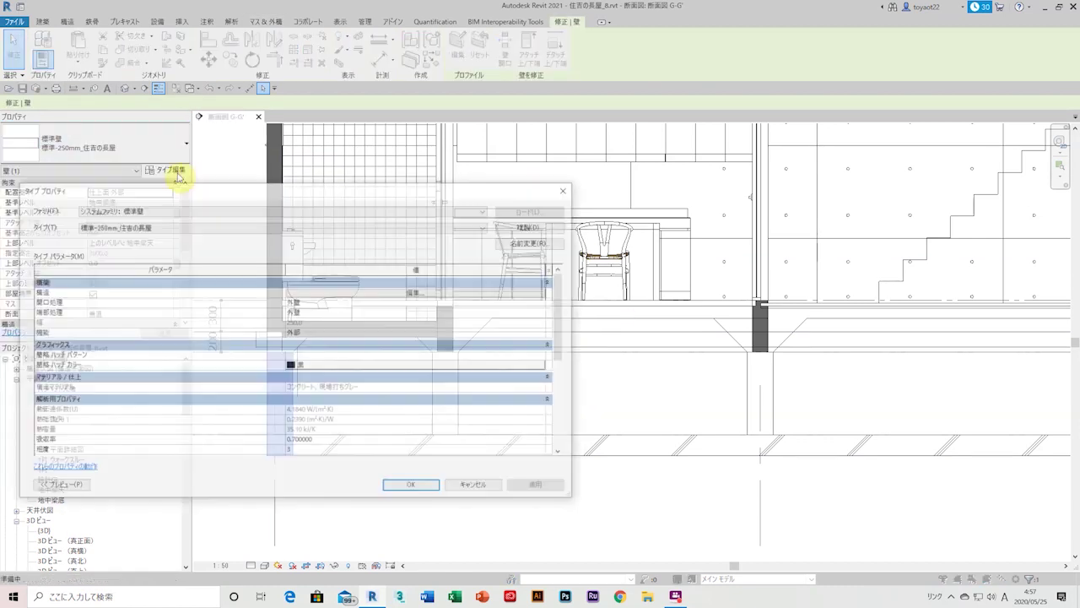
pyautogui.click(473, 355)
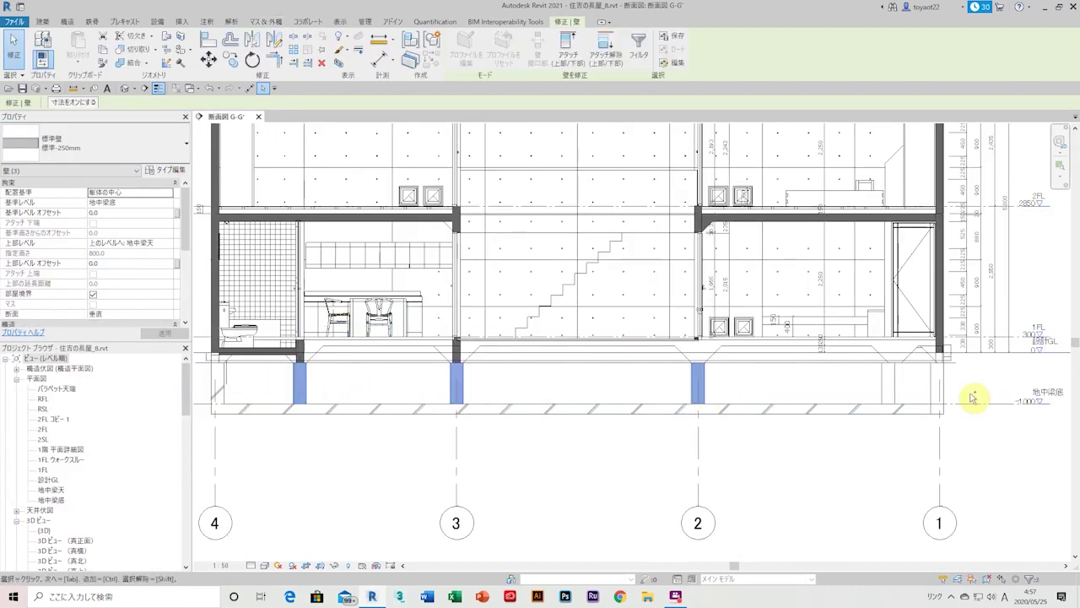
# Switch the three foundation walls to the 標準-250mm_住吉の長屋 wall type
pyautogui.click(93, 142)
pyautogui.click(132, 283)
pyautogui.click(549, 463)
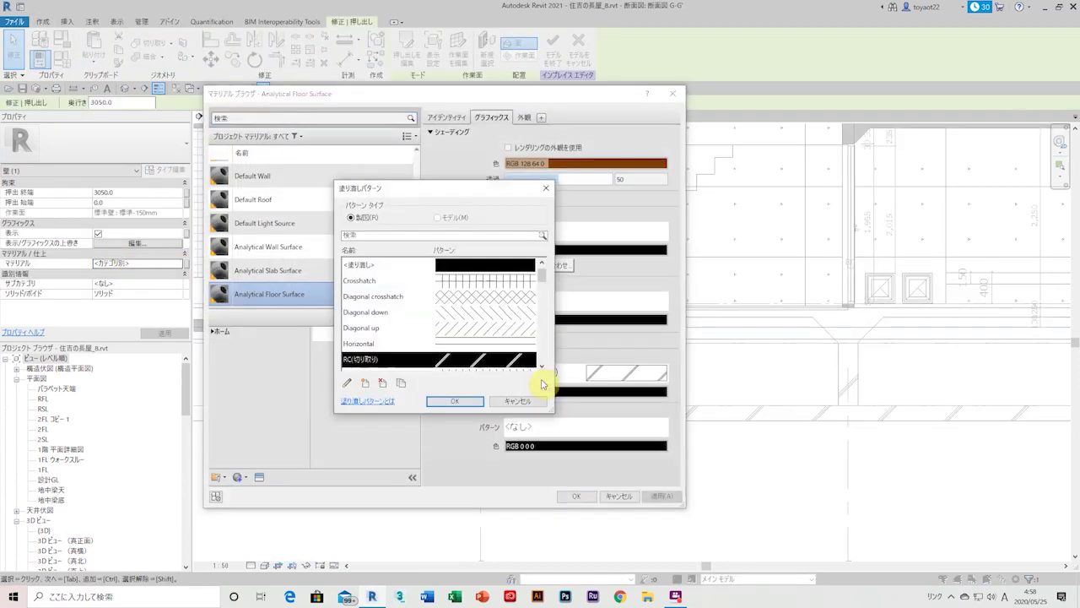
# Give the left-corner in-place piece RC(切り取り) cut pattern and コンクリート-現場 material, then finish the model
pyautogui.click(455, 401)
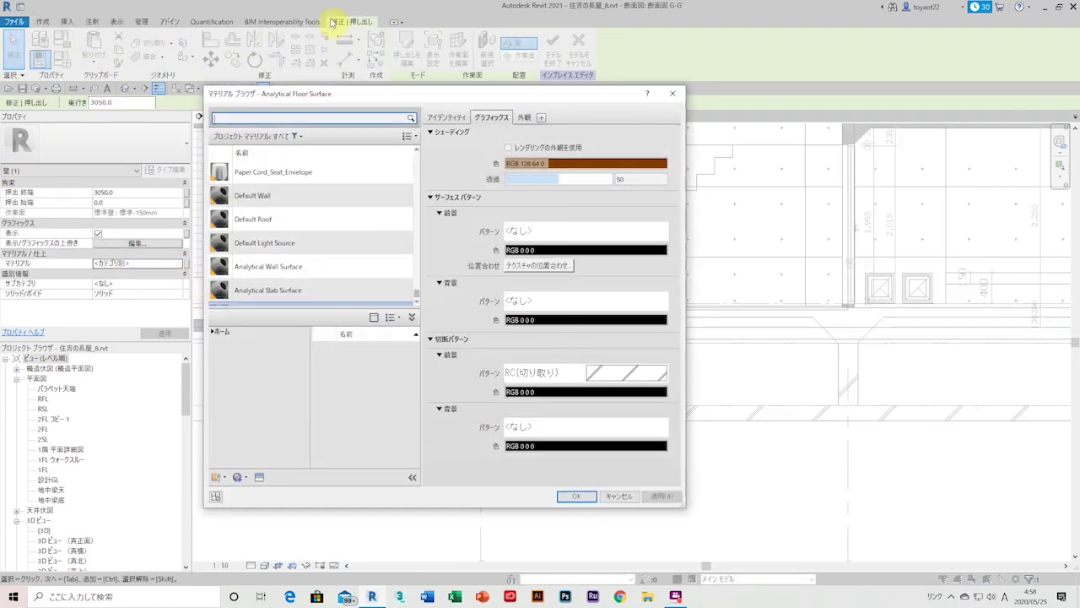
pyautogui.scroll(3, 317, 242)
pyautogui.scroll(-2, 317, 243)
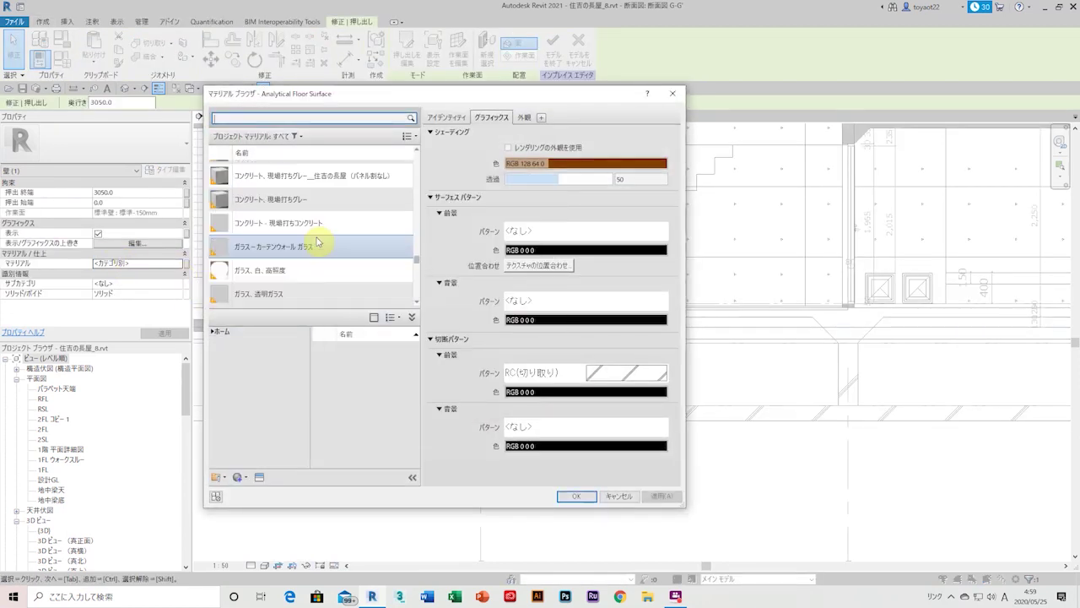
pyautogui.click(563, 493)
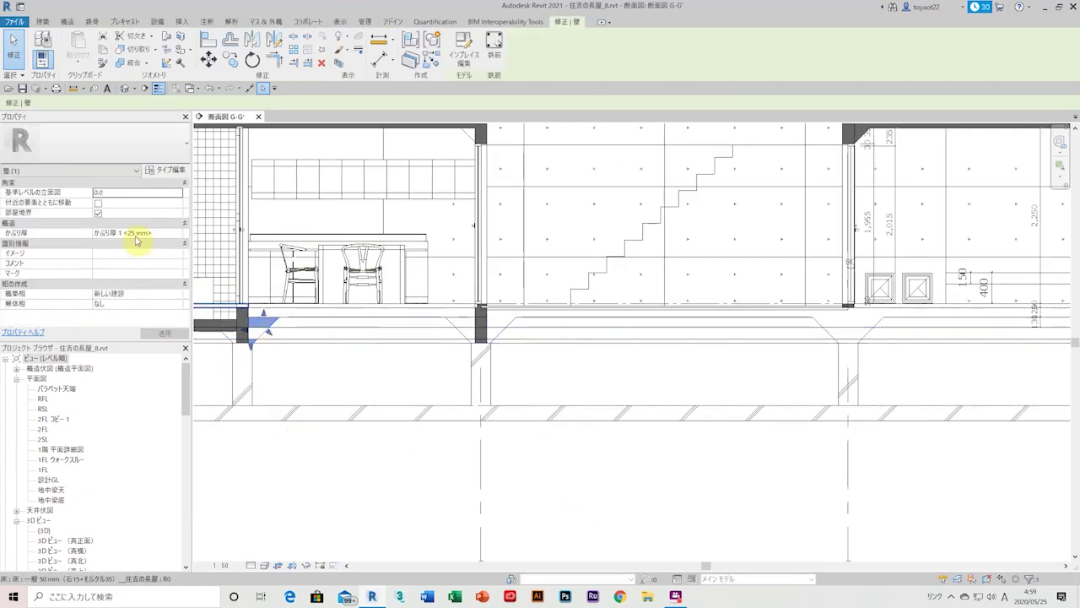
pyautogui.scroll(-3, 311, 318)
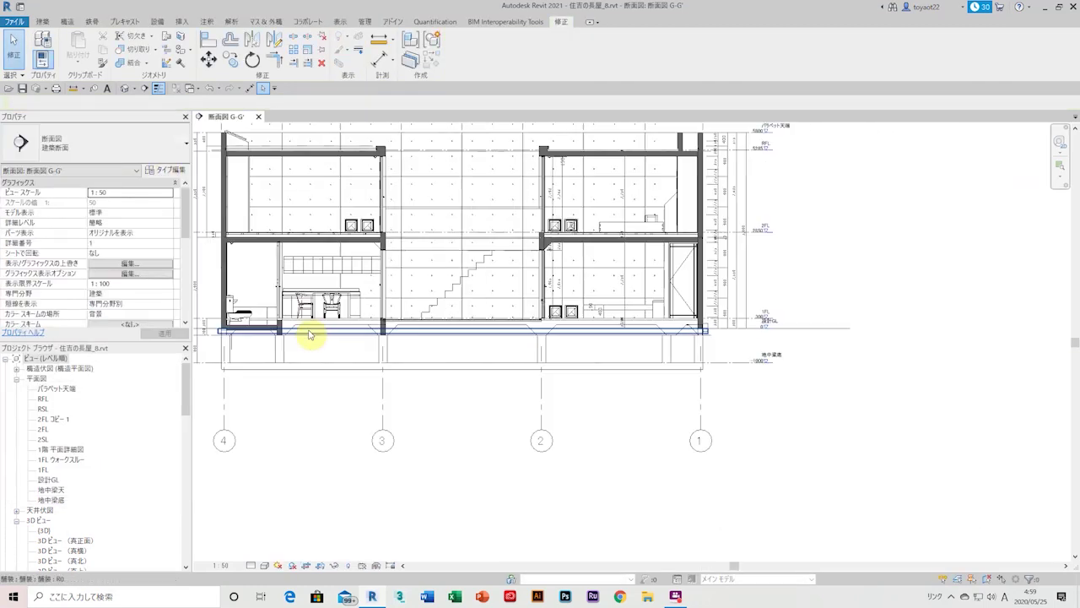
pyautogui.scroll(4, 326, 234)
# Inspect the floor slab's type properties and nearby wall and toilet fixture
pyautogui.click(337, 190)
pyautogui.click(168, 170)
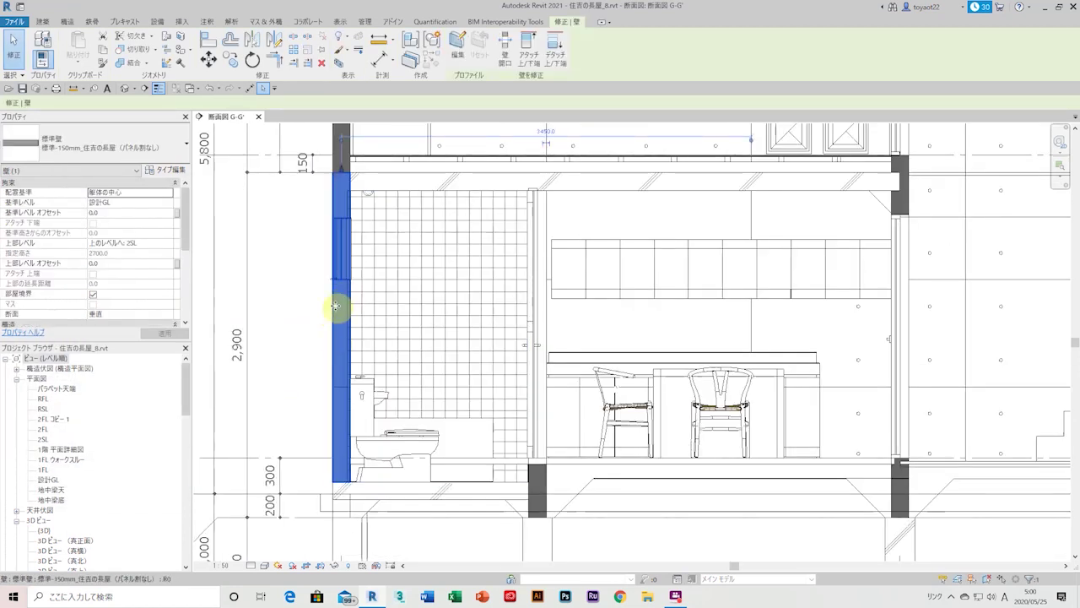
pyautogui.rightClick(336, 305)
pyautogui.click(468, 348)
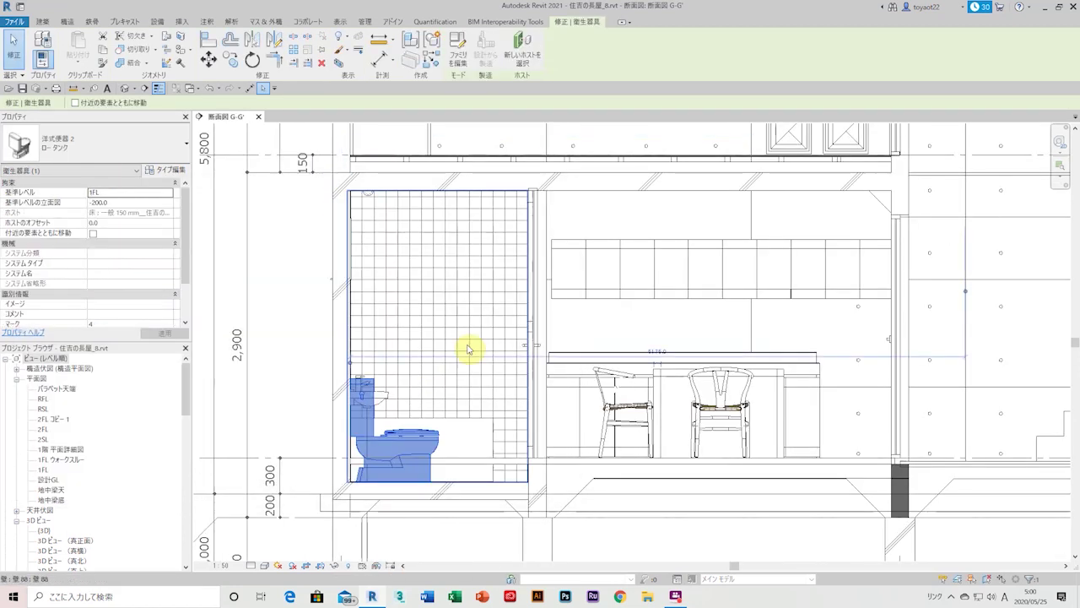
pyautogui.scroll(-2, 468, 349)
pyautogui.scroll(-2, 663, 333)
# Inspect the section walls near the foundation line and their type properties
pyautogui.click(617, 355)
pyautogui.scroll(4, 316, 299)
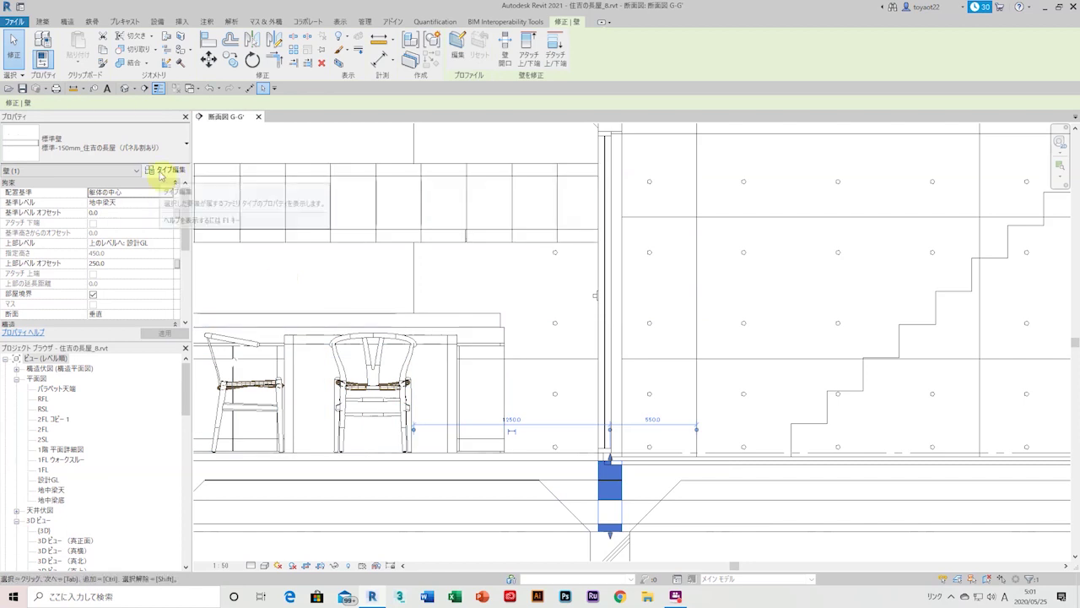
pyautogui.click(160, 175)
pyautogui.press('Escape')
pyautogui.scroll(-3, 542, 393)
pyautogui.click(606, 431)
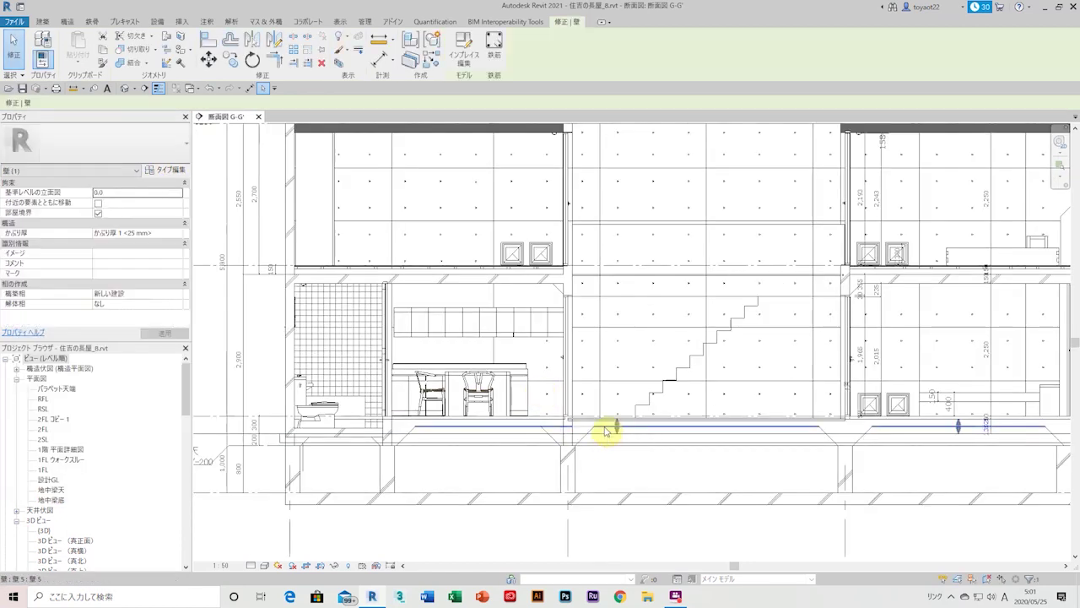
pyautogui.click(606, 431)
pyautogui.scroll(3, 386, 430)
pyautogui.scroll(-2, 430, 294)
pyautogui.scroll(-2, 521, 229)
# Set the RSL 150 mm roof slab type's cut fill pattern to RC(切り取り)
pyautogui.click(291, 181)
pyautogui.scroll(4, 287, 142)
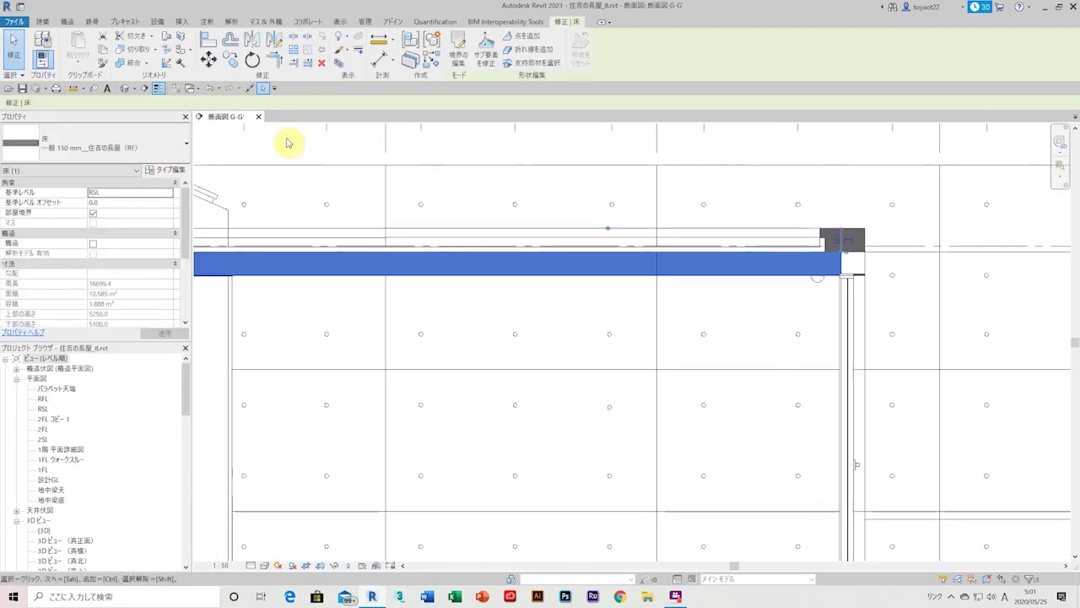
pyautogui.click(165, 169)
pyautogui.click(309, 345)
pyautogui.press('Escape')
pyautogui.press('Escape')
pyautogui.scroll(-3, 535, 422)
# Inspect the parapet's type and material settings
pyautogui.scroll(3, 591, 296)
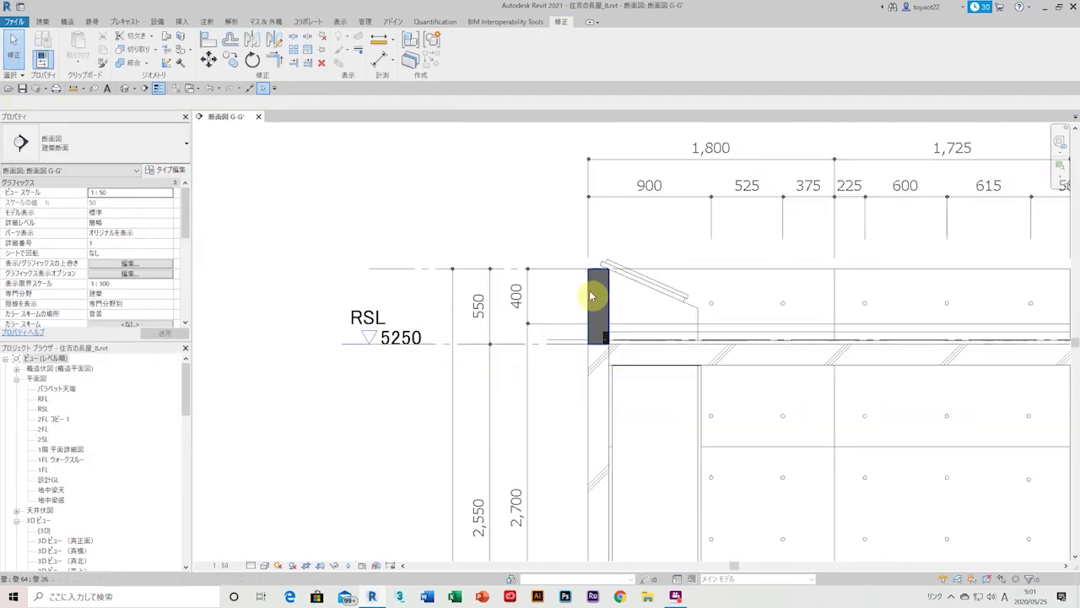
pyautogui.doubleClick(591, 295)
pyautogui.doubleClick(425, 319)
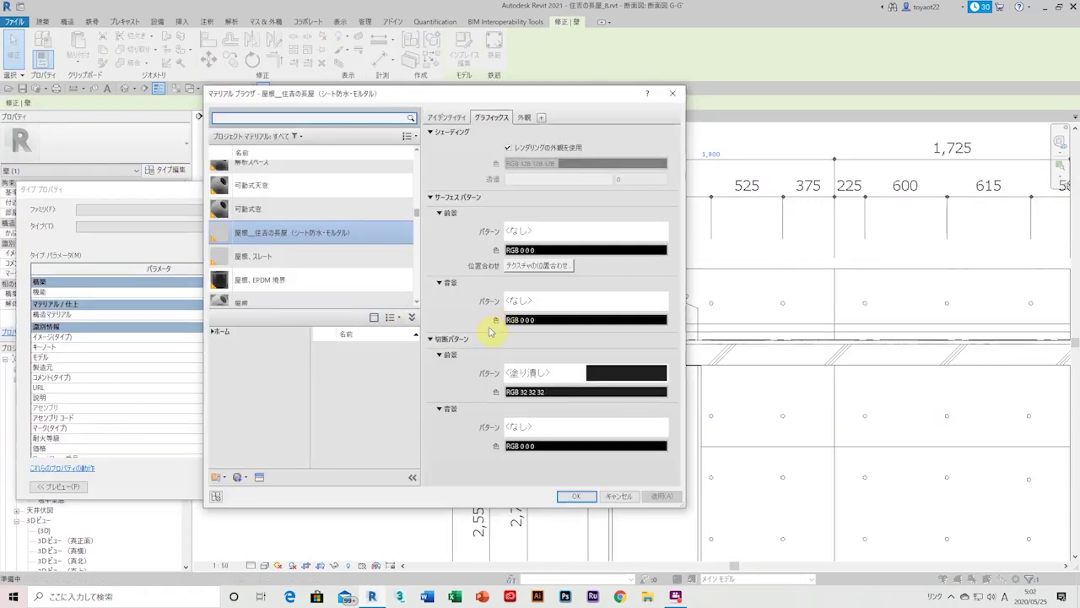
pyautogui.moveTo(578, 93); pyautogui.dragTo(545, 79)
pyautogui.click(547, 482)
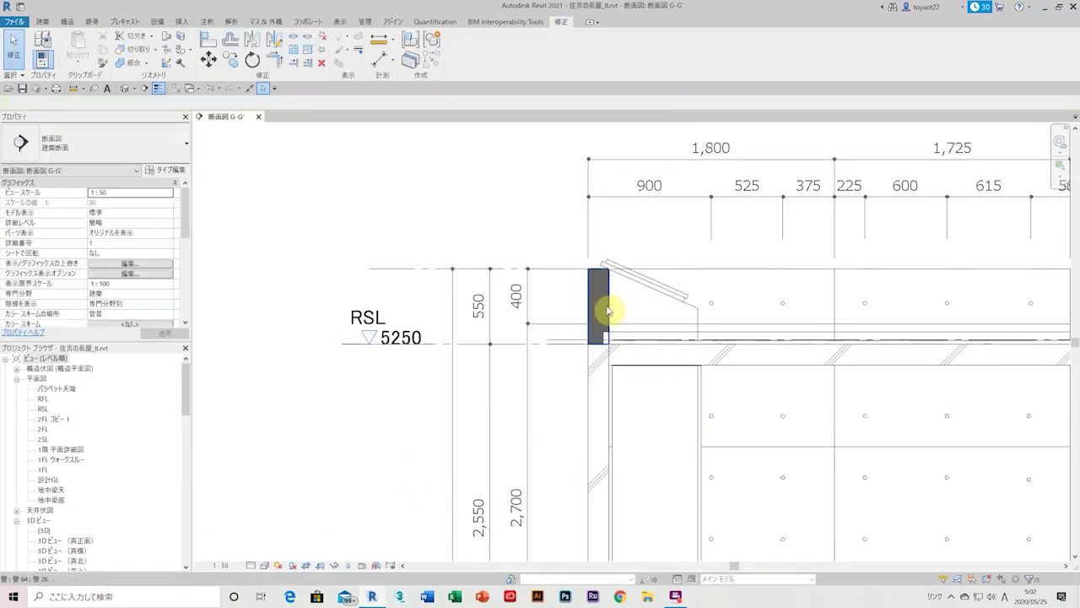
# Give the parapet extrusion コンクリート、現場打ちグレー with RC(切り取り) cut hatch, deleting invalid references
pyautogui.click(607, 312)
pyautogui.doubleClick(590, 302)
pyautogui.click(181, 262)
pyautogui.click(557, 363)
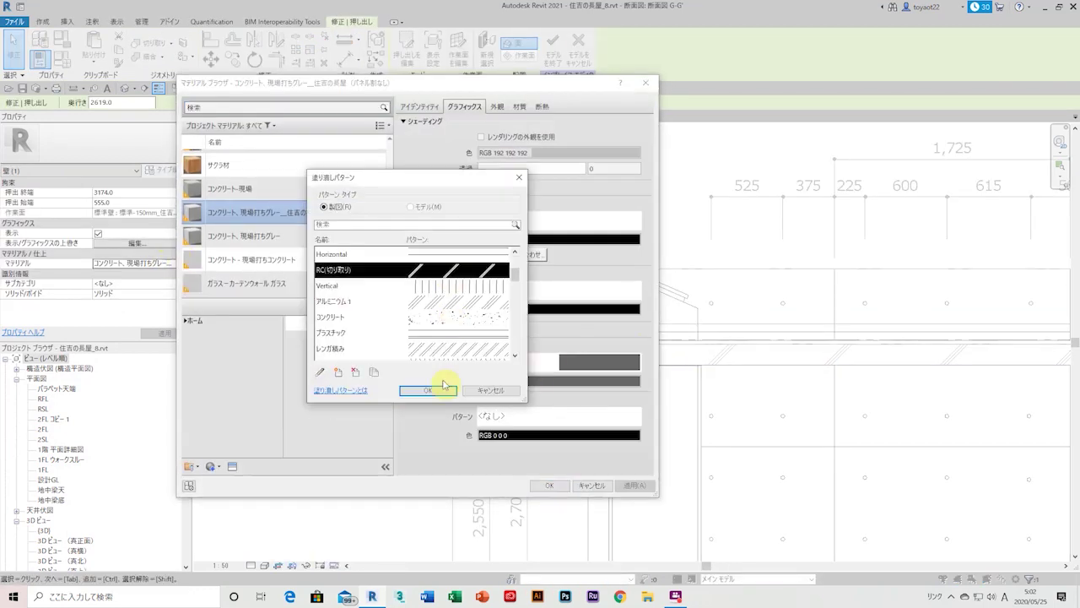
pyautogui.click(428, 390)
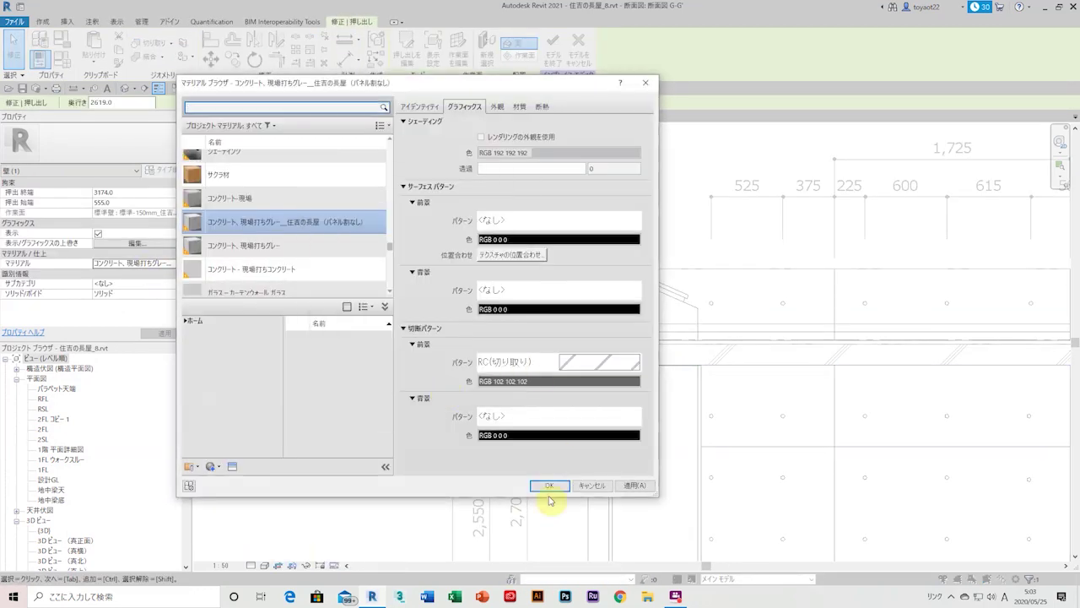
pyautogui.click(541, 485)
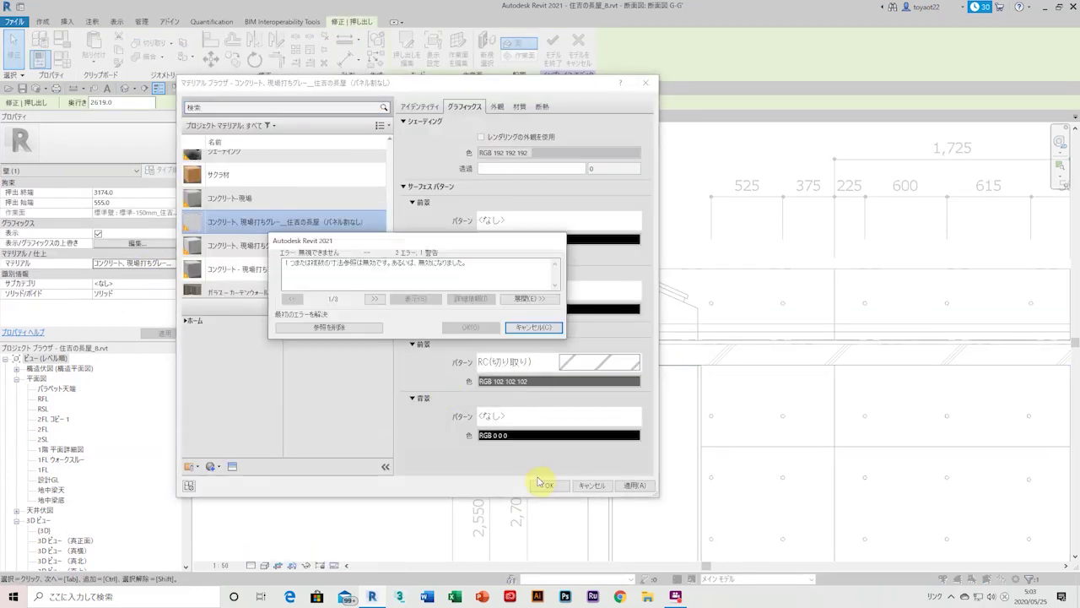
pyautogui.click(350, 327)
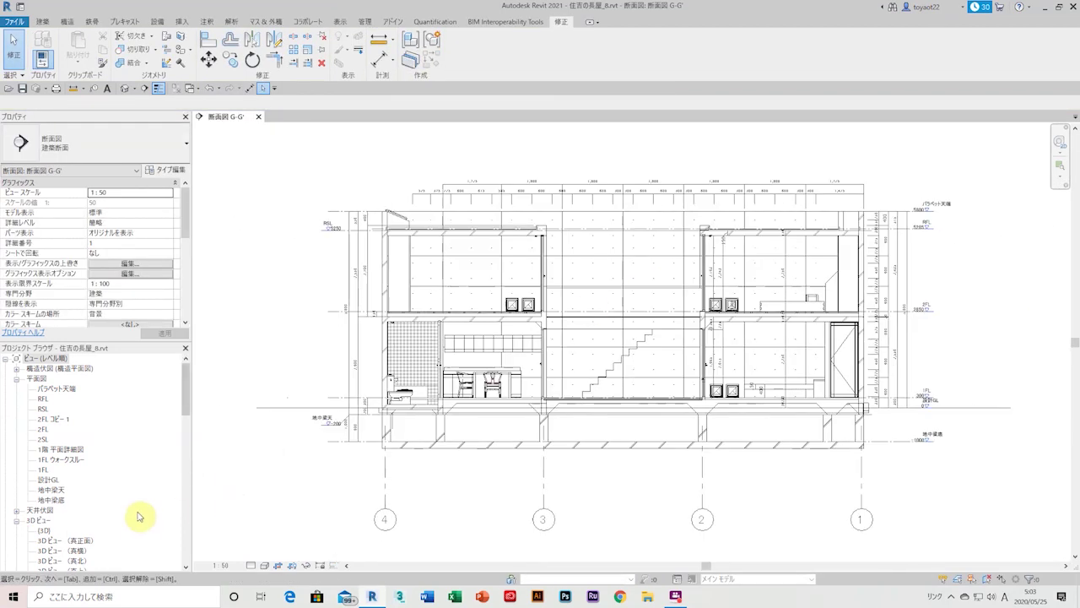
# Open sheet 13 and rename it 断面詳細図
pyautogui.scroll(-10, 140, 516)
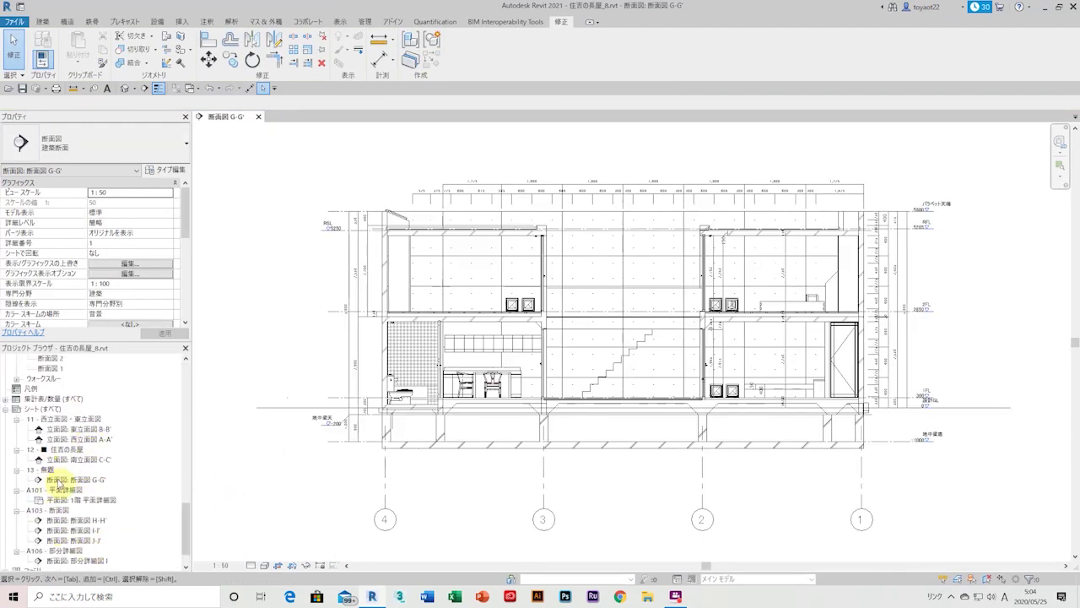
pyautogui.doubleClick(40, 469)
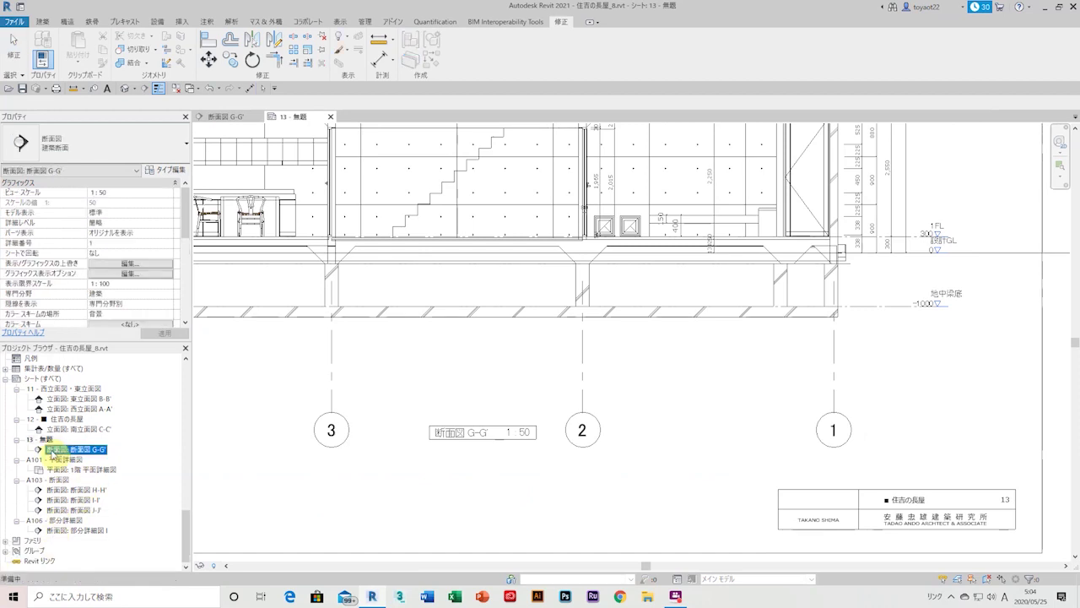
pyautogui.write('断面詳細図')
pyautogui.press('Return')
pyautogui.write("断面図詳細 G-G'")
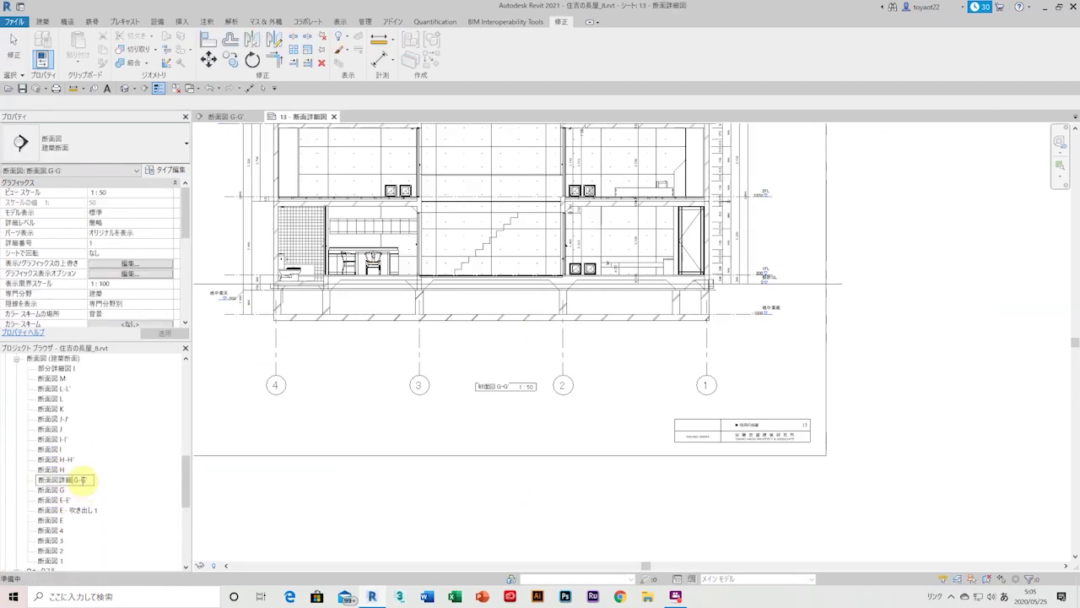
# Rename the placed section 断面図詳細 G-G' and open that view
pyautogui.scroll(5, 515, 397)
pyautogui.scroll(-4, 524, 253)
pyautogui.doubleClick(524, 250)
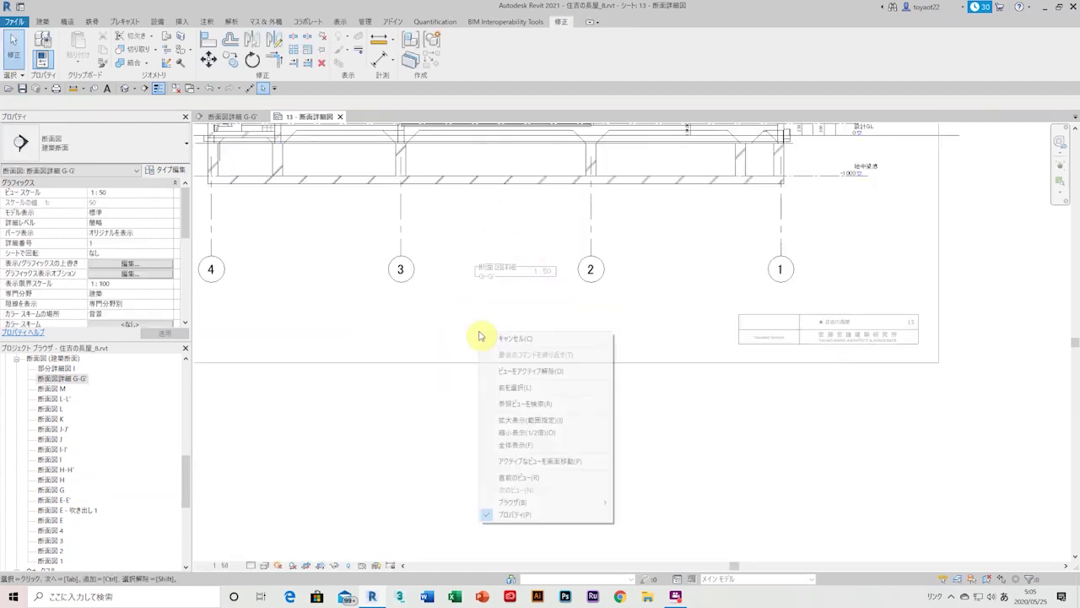
pyautogui.click(515, 370)
pyautogui.doubleClick(62, 378)
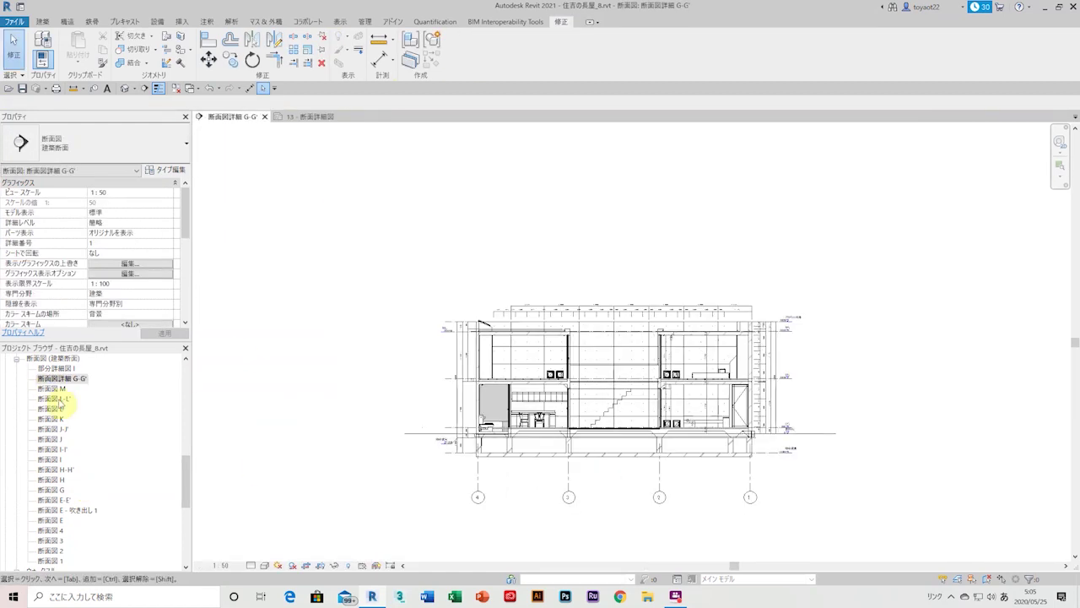
pyautogui.click(305, 119)
pyautogui.click(517, 364)
pyautogui.click(165, 169)
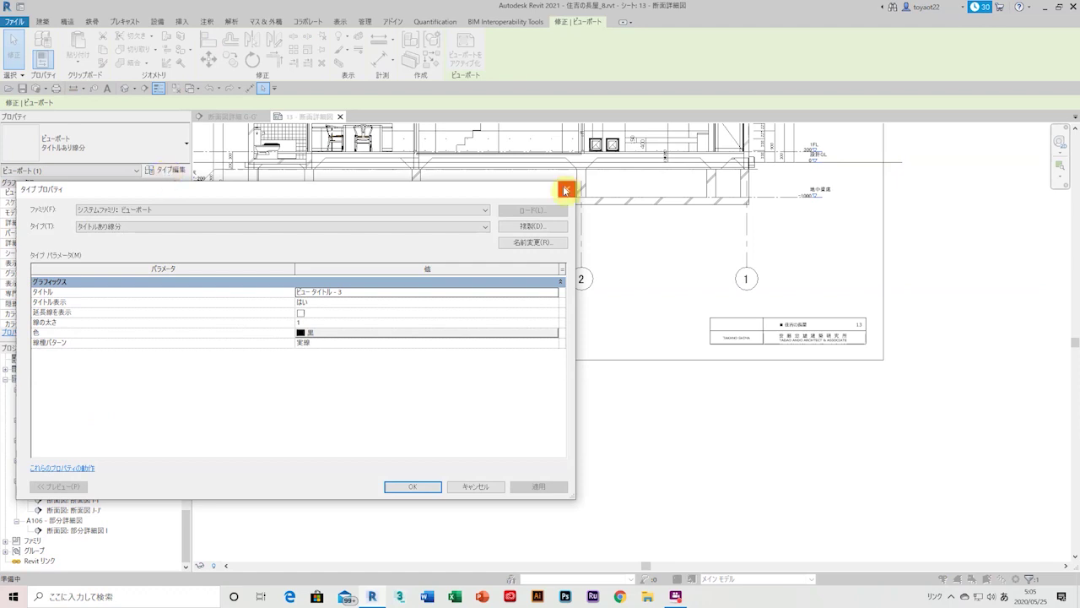
pyautogui.click(566, 190)
pyautogui.scroll(2, 488, 282)
pyautogui.rightClick(310, 281)
pyautogui.click(363, 342)
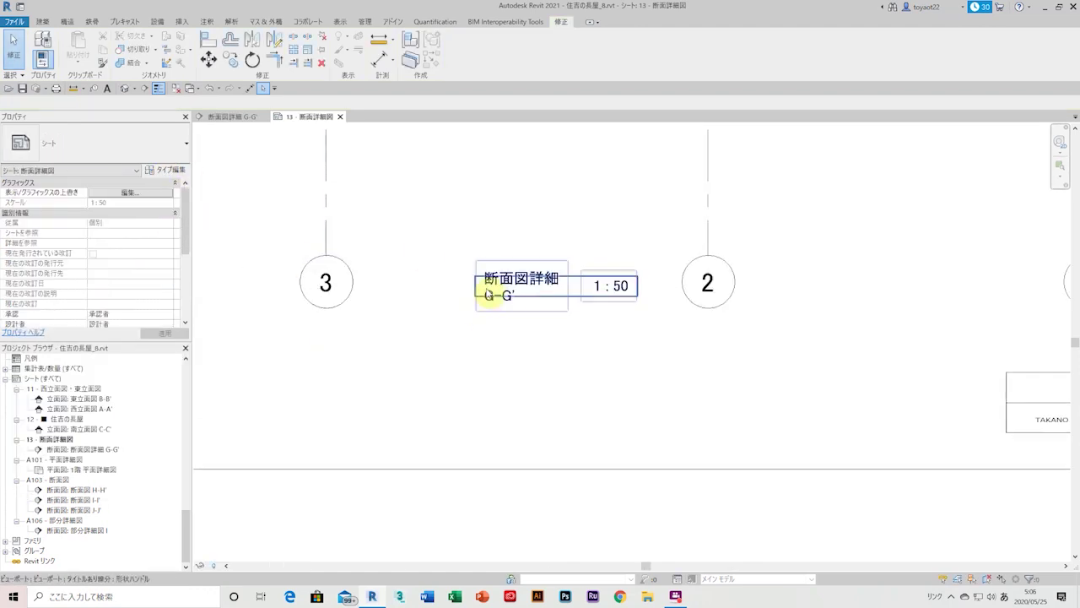
pyautogui.scroll(-5, 85, 245)
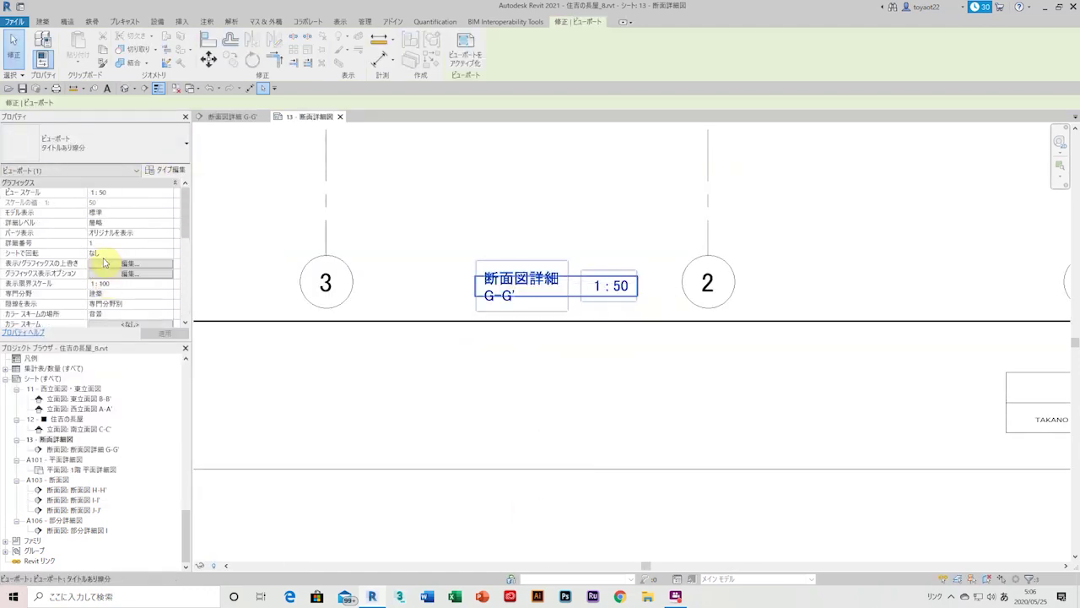
pyautogui.scroll(-1, 104, 263)
pyautogui.click(165, 169)
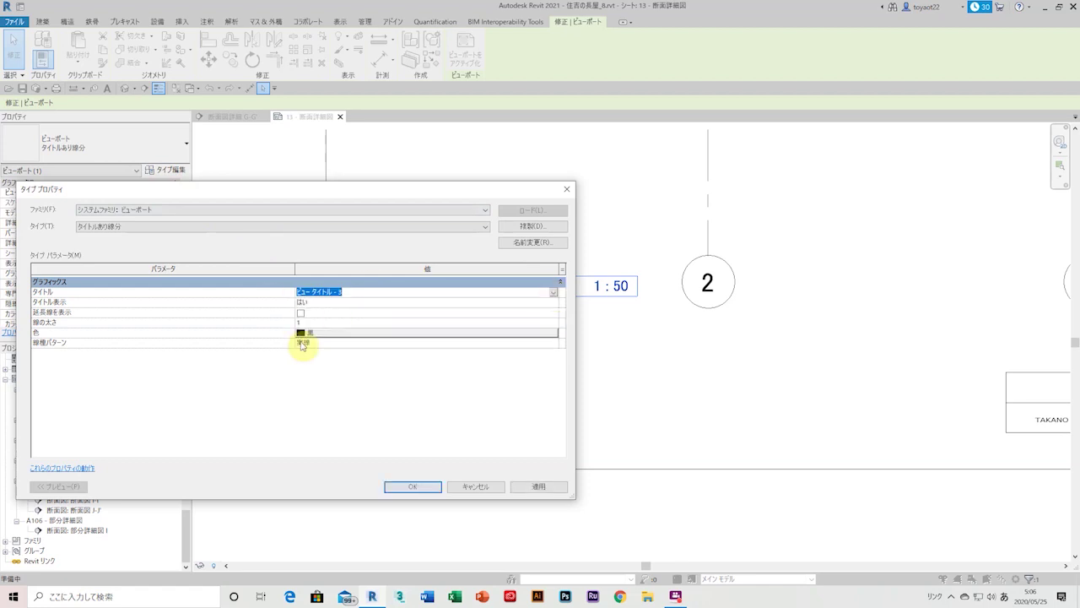
pyautogui.press('Escape')
pyautogui.rightClick(534, 291)
pyautogui.press('Escape')
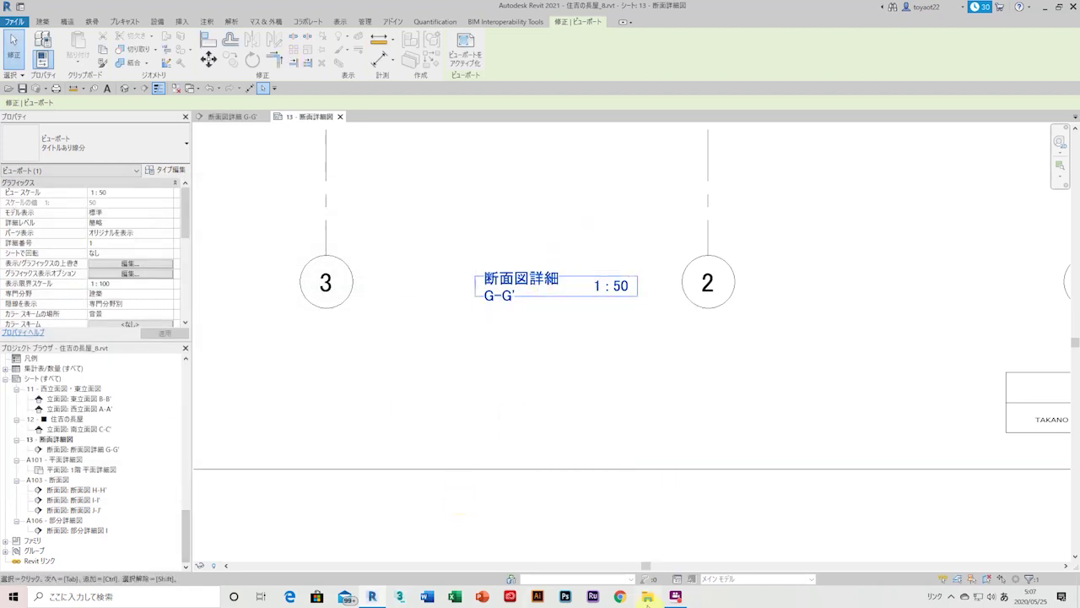
pyautogui.click(647, 597)
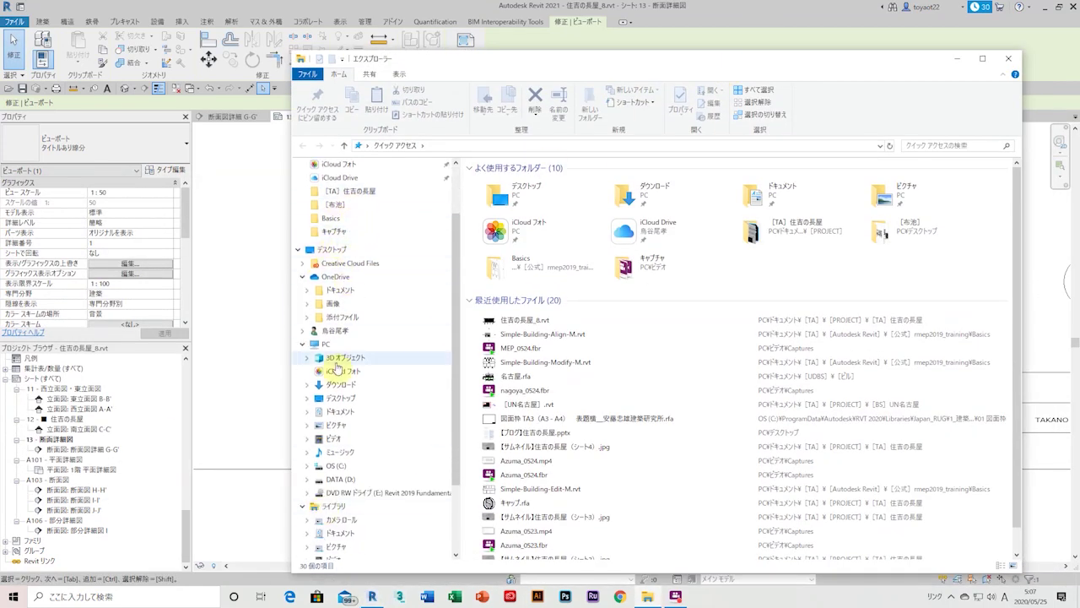
# Open ビュータイトル - 3.rfa from the Japan_RUG 02 タイトル folder and widen its title box
pyautogui.click(340, 397)
pyautogui.doubleClick(520, 363)
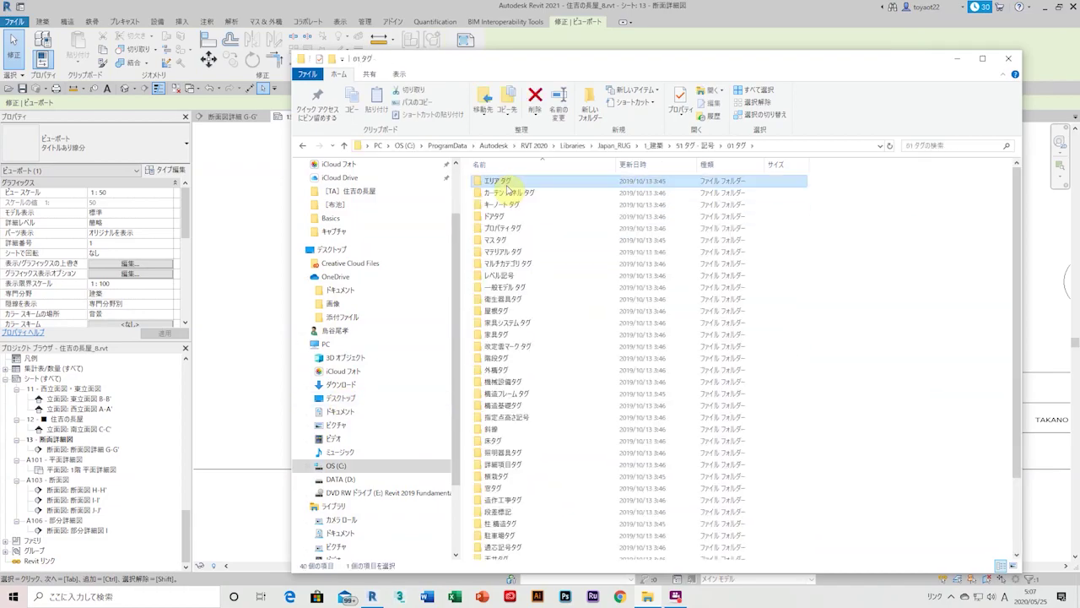
pyautogui.click(308, 148)
pyautogui.click(303, 145)
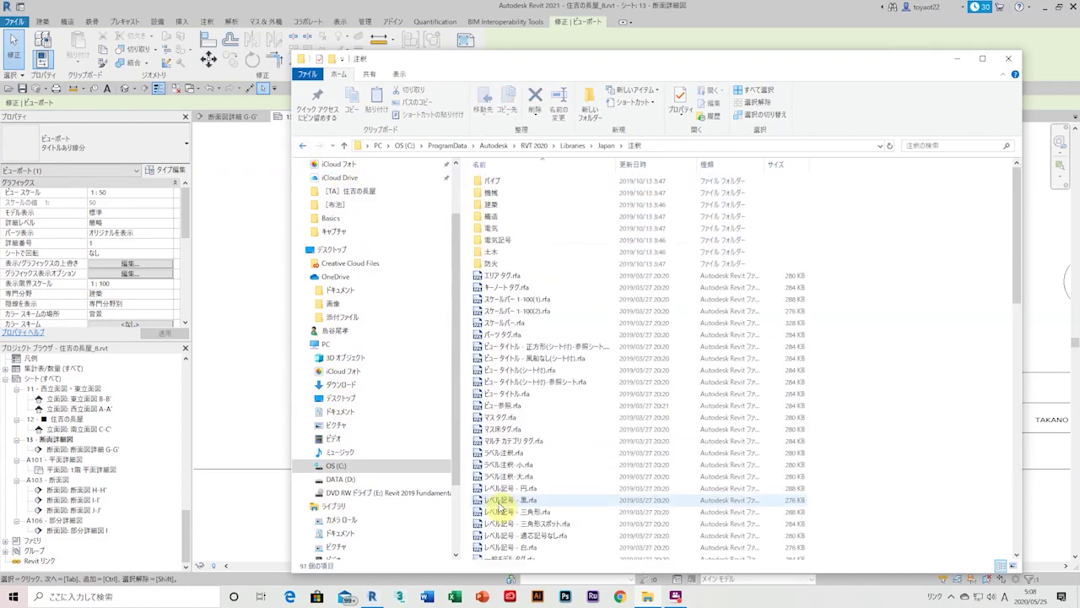
pyautogui.doubleClick(514, 263)
pyautogui.hotkey('alt', 'Left')
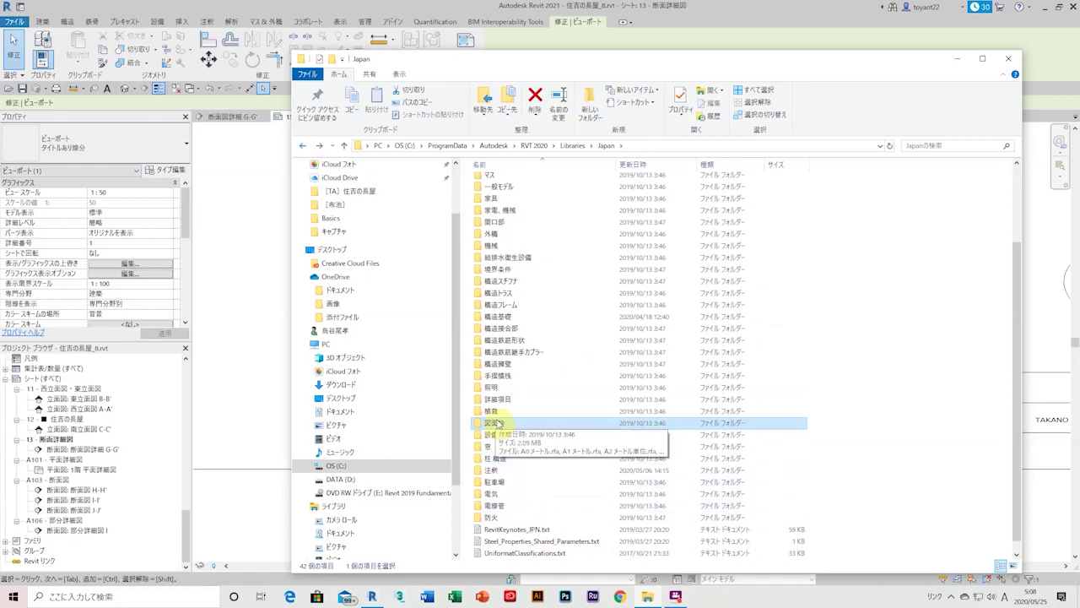
pyautogui.click(305, 147)
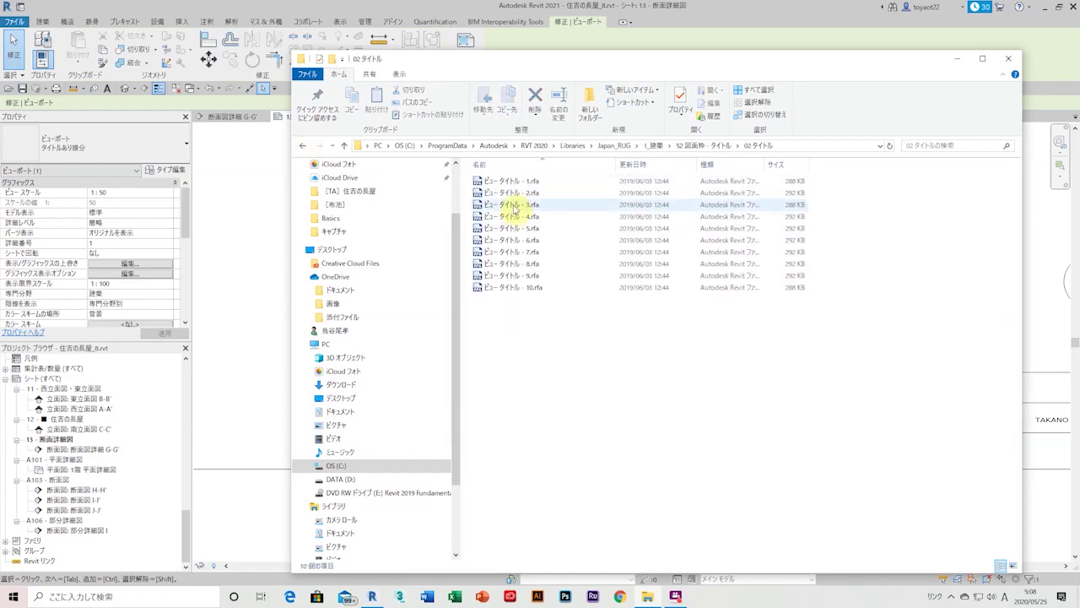
pyautogui.doubleClick(514, 207)
pyautogui.moveTo(663, 304); pyautogui.dragTo(761, 304)
# Move the 1/100 scale label to the right end of the widened title box
pyautogui.click(625, 302)
pyautogui.moveTo(625, 301); pyautogui.dragTo(727, 299)
pyautogui.click(507, 313)
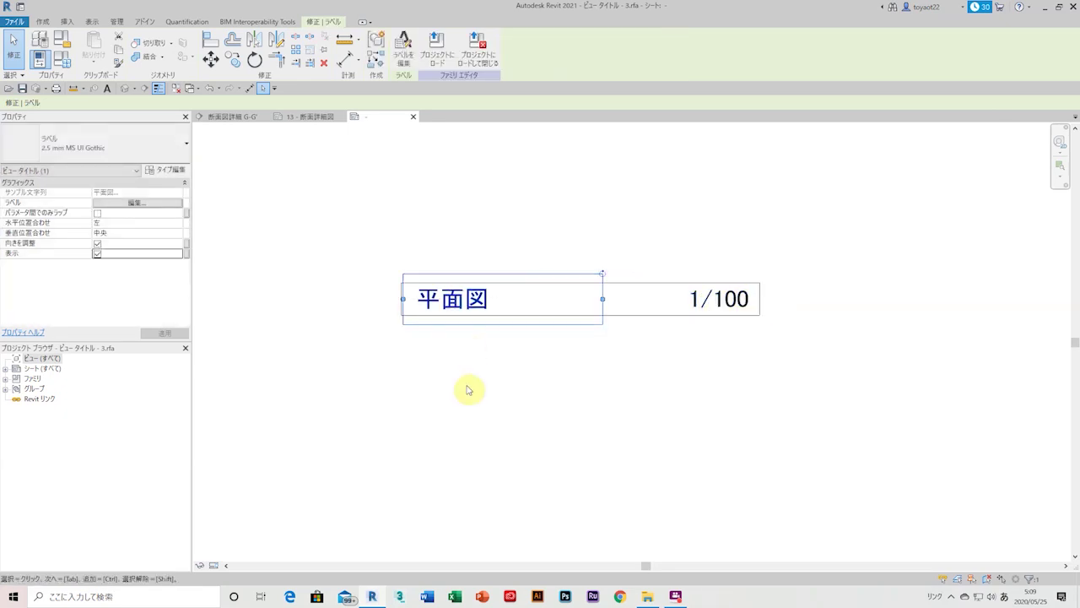
# Load the title into the project, check sheet 13, and review the label type properties
pyautogui.click(408, 61)
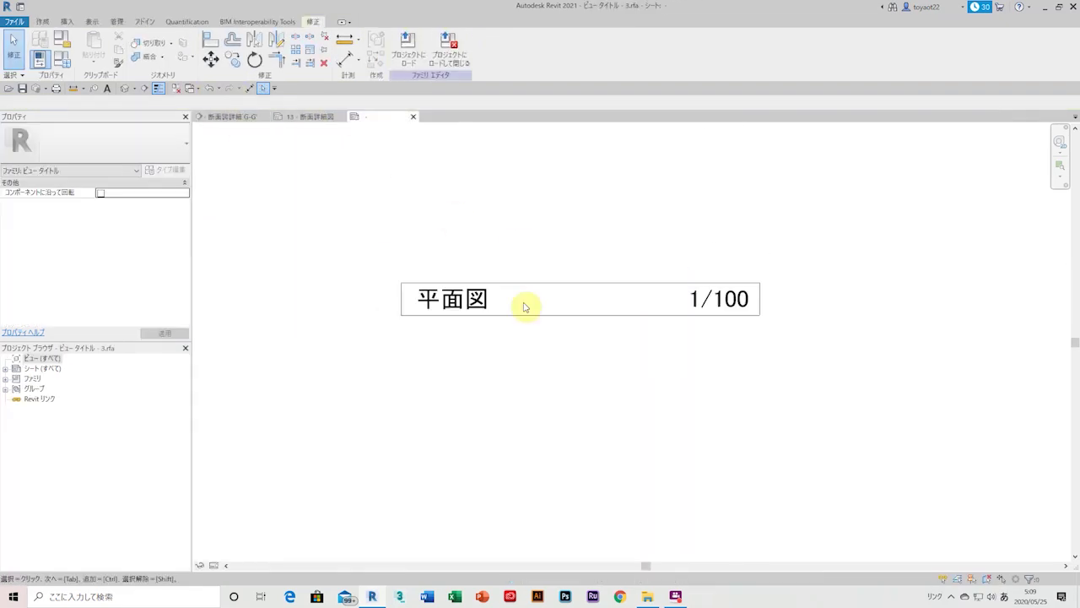
pyautogui.click(232, 116)
pyautogui.click(304, 117)
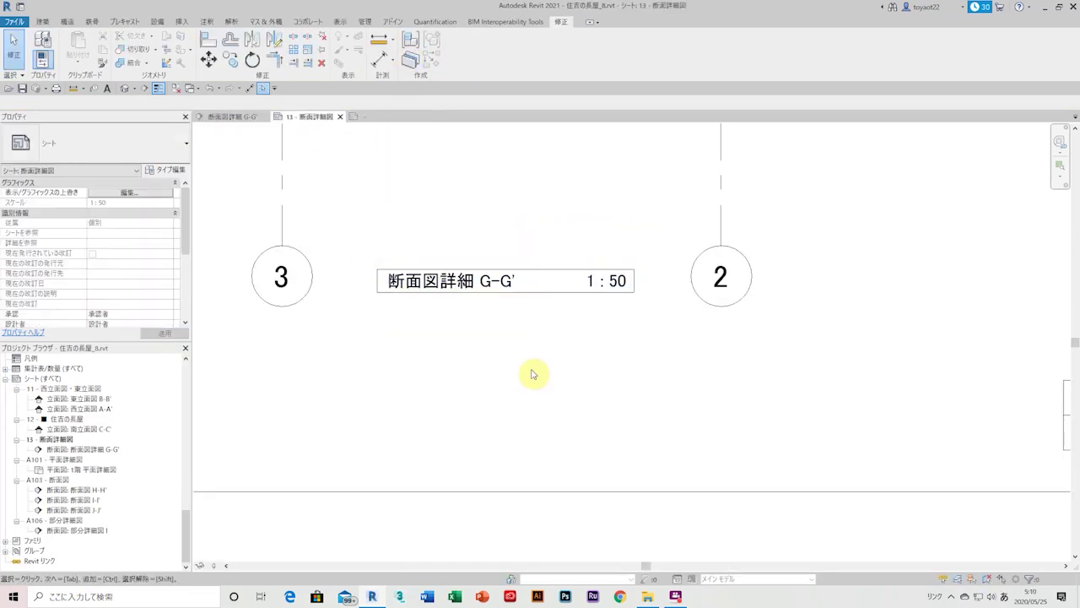
pyautogui.click(361, 116)
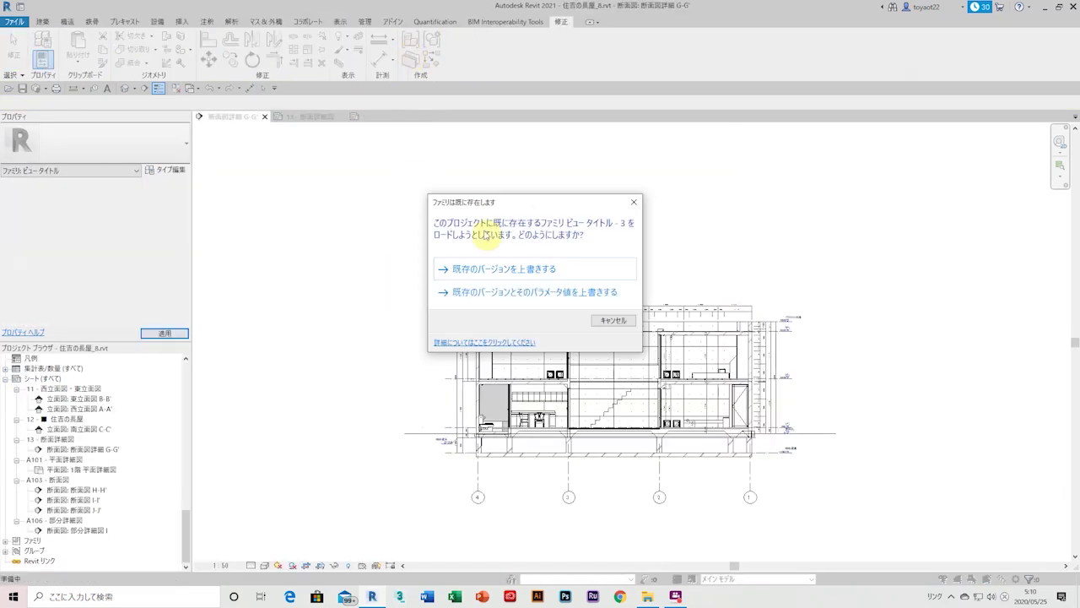
pyautogui.click(165, 170)
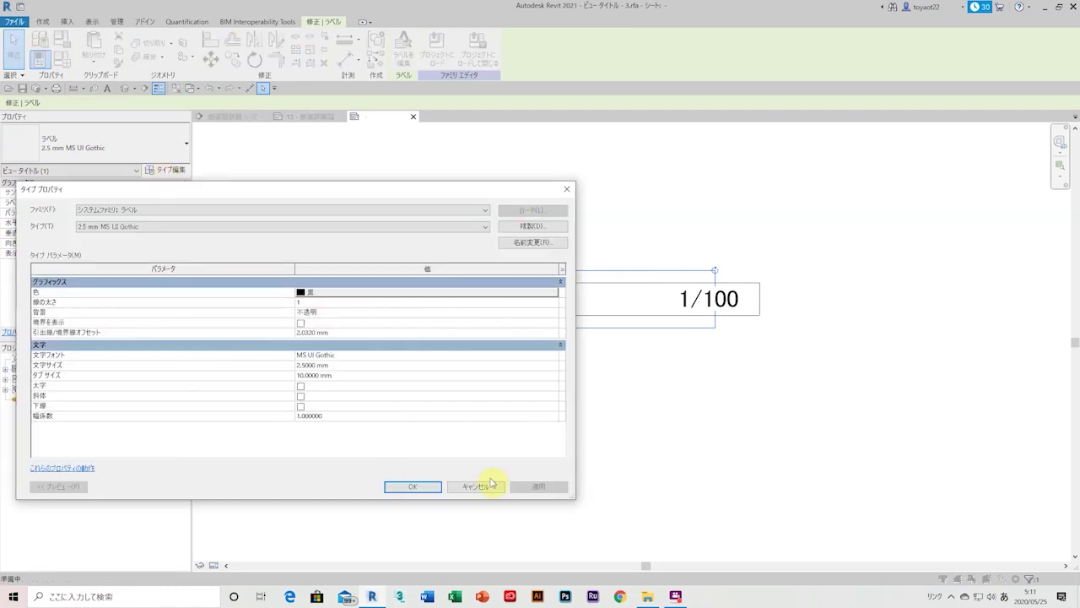
pyautogui.click(466, 483)
pyautogui.click(545, 284)
# Load the view title family into the project and close it, overwriting the existing version
pyautogui.click(407, 51)
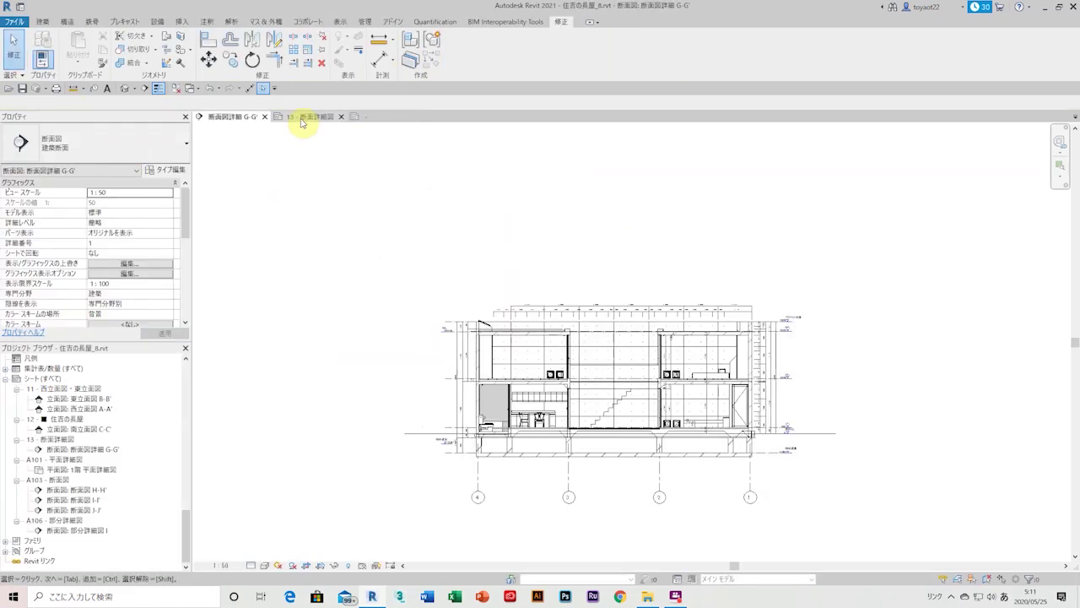
pyautogui.scroll(3, 530, 321)
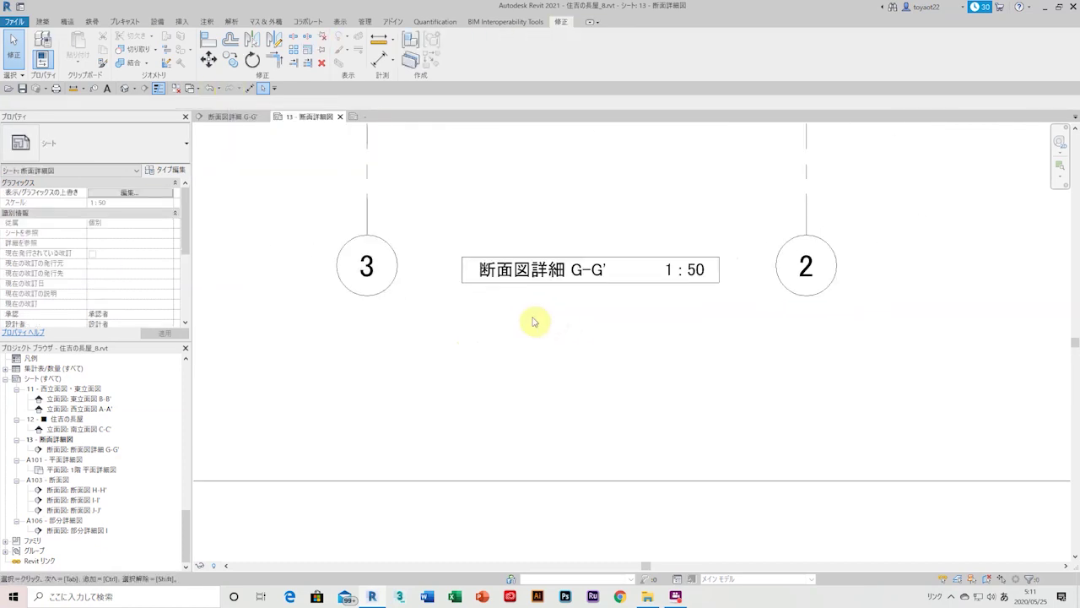
pyautogui.hotkey('ctrl', 'Tab')
pyautogui.click(477, 52)
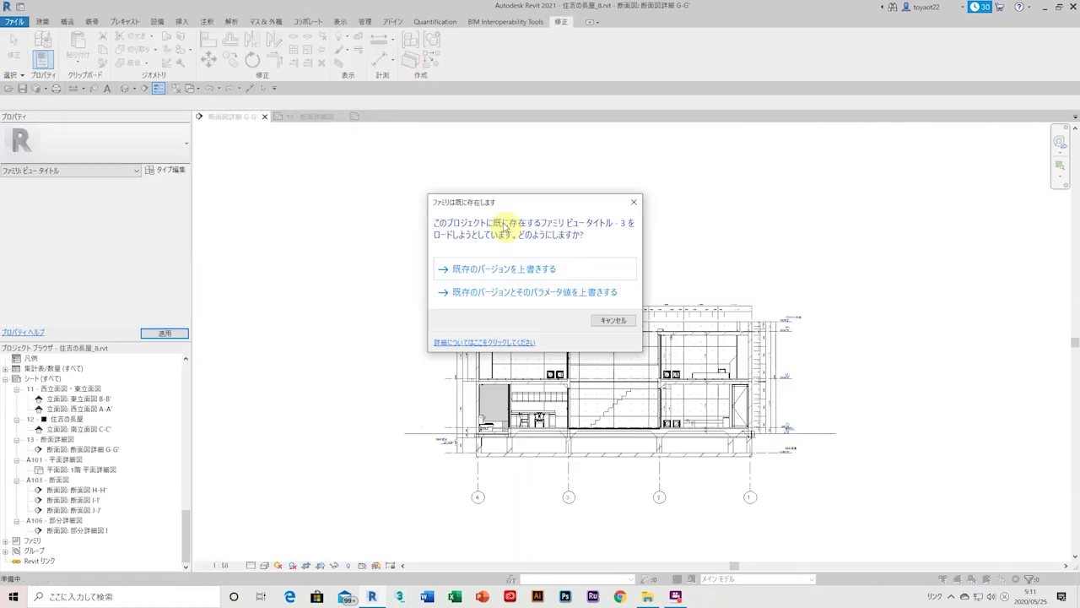
pyautogui.click(507, 268)
pyautogui.scroll(5, 492, 411)
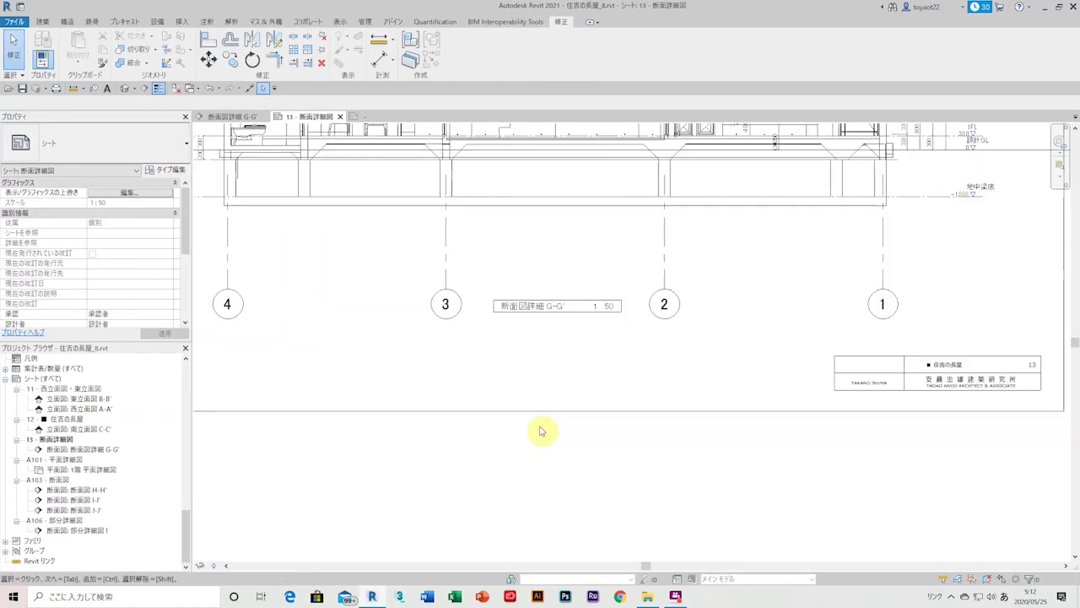
pyautogui.scroll(-2, 519, 374)
# Start Aligned Dimension (DI) and switch to the G-G' section view
pyautogui.scroll(5, 453, 245)
pyautogui.scroll(3, 436, 245)
pyautogui.press('d')
pyautogui.press('i')
pyautogui.scroll(-2, 456, 270)
pyautogui.scroll(3, 551, 332)
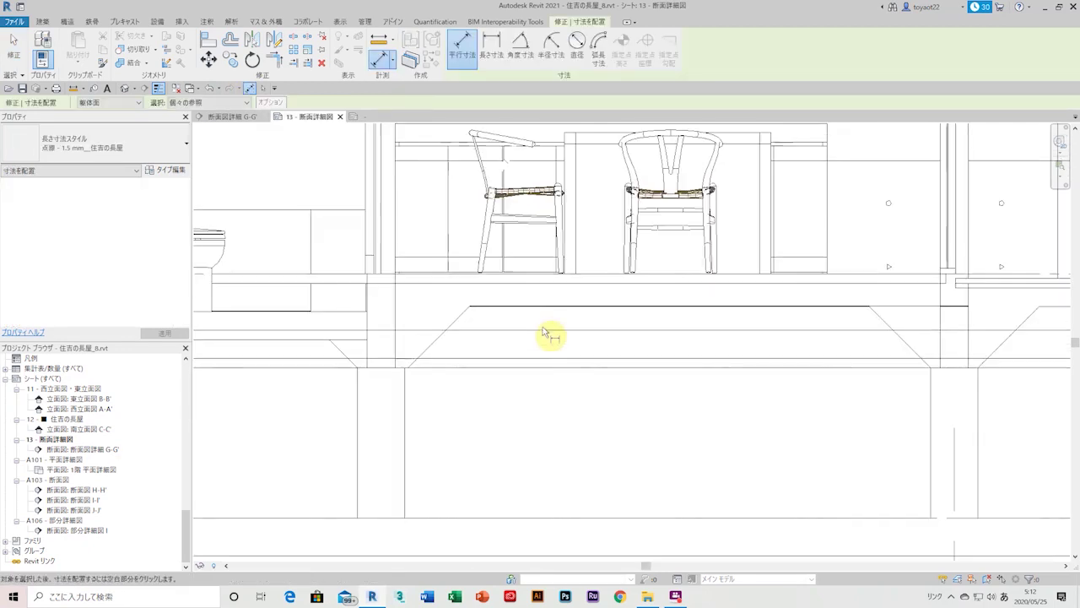
pyautogui.scroll(-3, 482, 253)
pyautogui.scroll(3, 321, 142)
pyautogui.hotkey('ctrl', 'Tab')
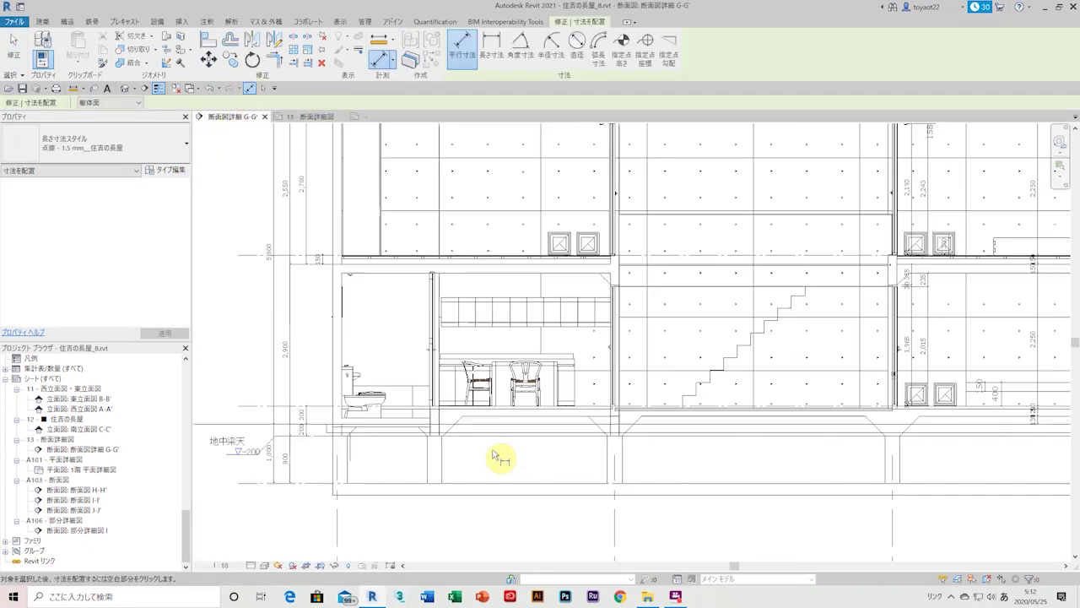
# Place a height dimension starting from the floor finish line in section G-G'
pyautogui.scroll(5, 453, 364)
pyautogui.scroll(-2, 442, 417)
pyautogui.scroll(2, 439, 378)
pyautogui.click(440, 378)
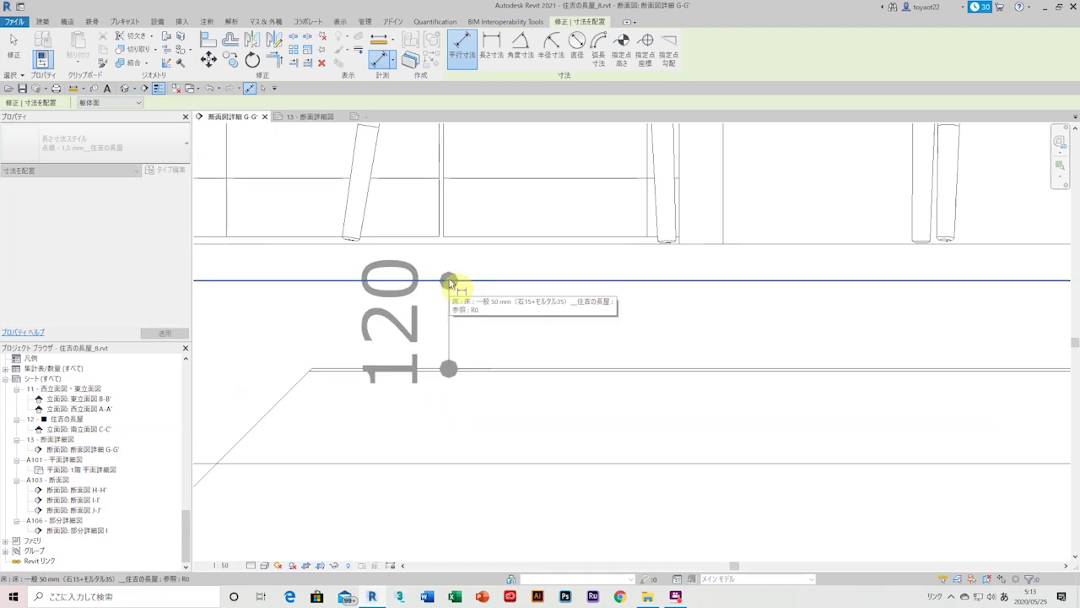
pyautogui.scroll(-2, 451, 253)
pyautogui.scroll(-2, 429, 340)
pyautogui.moveTo(416, 238); pyautogui.dragTo(404, 410, button='middle')
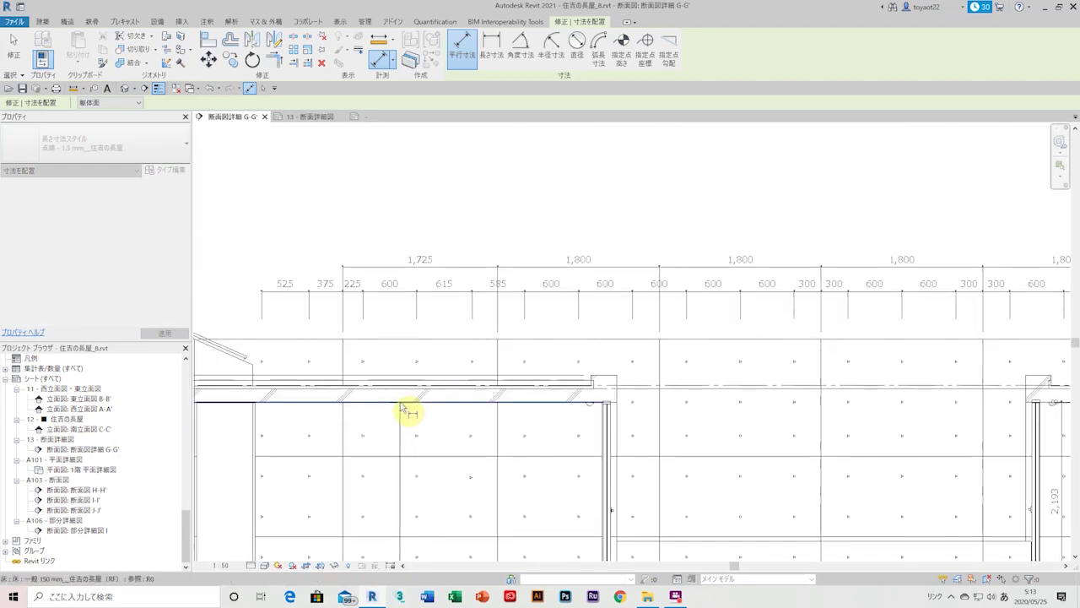
pyautogui.scroll(-3, 403, 394)
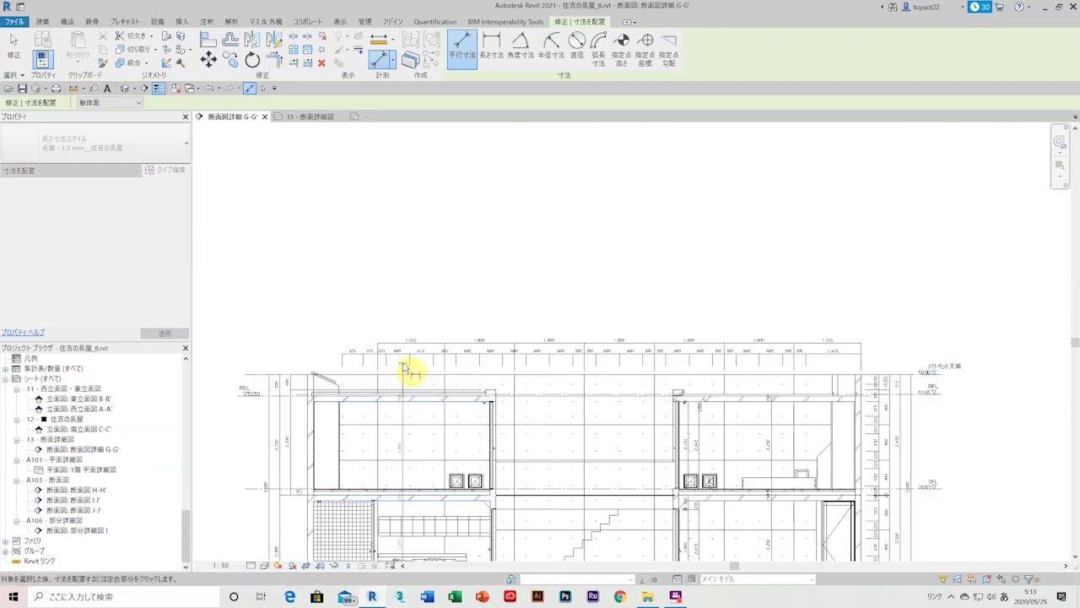
pyautogui.scroll(3, 405, 316)
pyautogui.scroll(2, 422, 345)
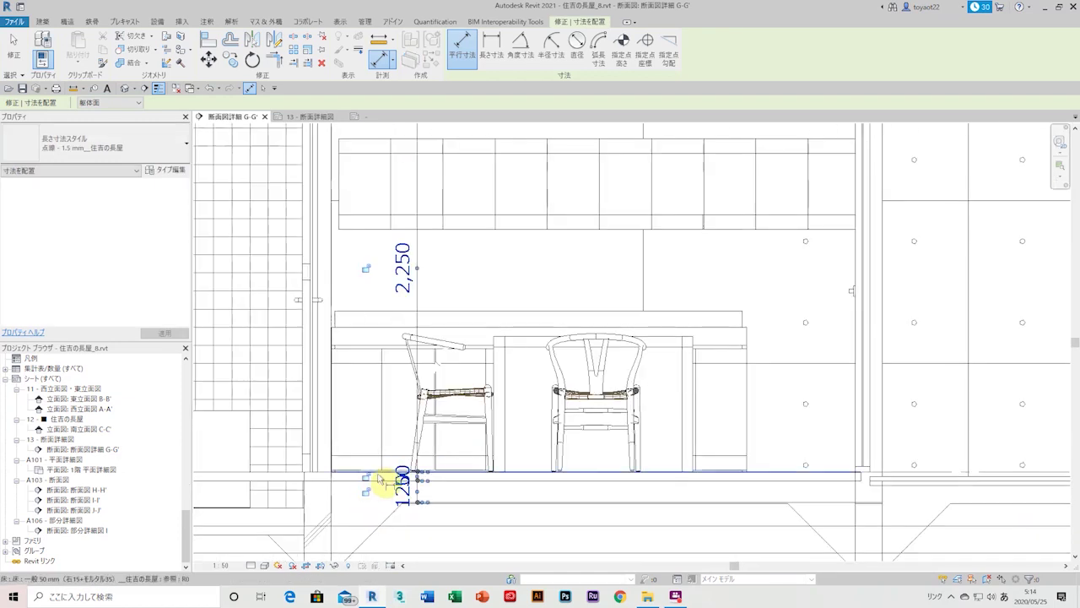
pyautogui.scroll(2, 374, 471)
pyautogui.scroll(-3, 354, 173)
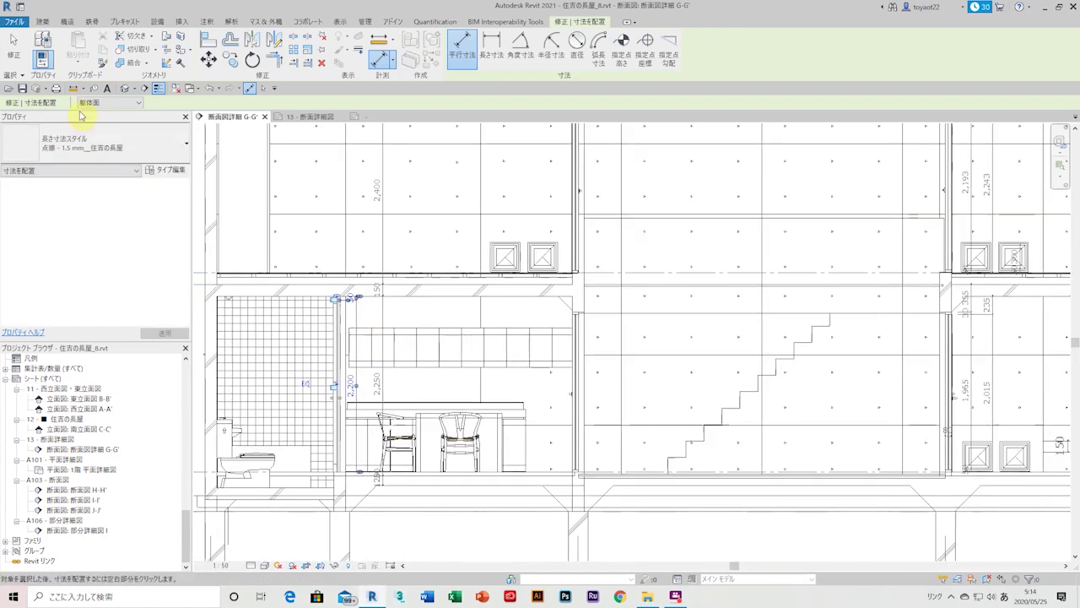
pyautogui.press('Escape')
# Pan the section view over to the tiled toilet wall area
pyautogui.scroll(2, 317, 287)
pyautogui.scroll(-2, 317, 287)
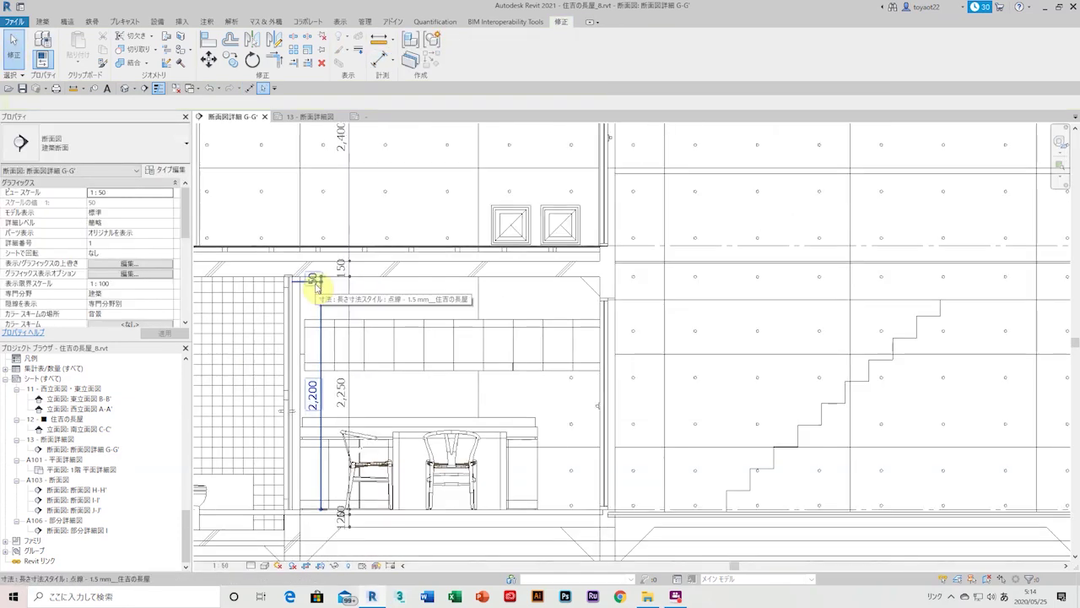
pyautogui.moveTo(317, 287); pyautogui.dragTo(419, 205, button='middle')
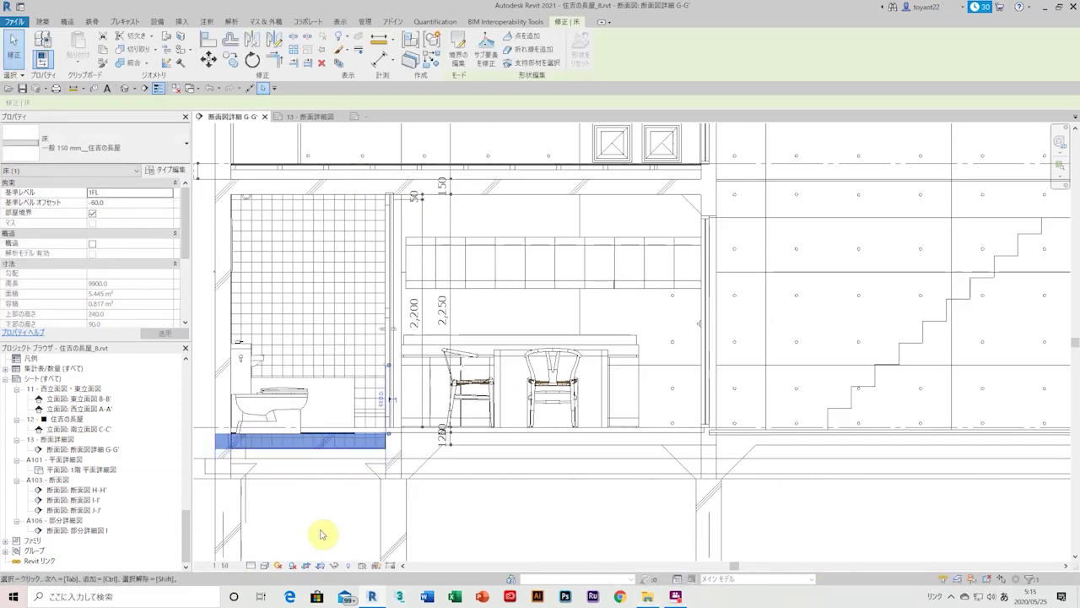
pyautogui.scroll(3, 331, 500)
pyautogui.scroll(2, 439, 388)
pyautogui.press('a')
pyautogui.press('l')
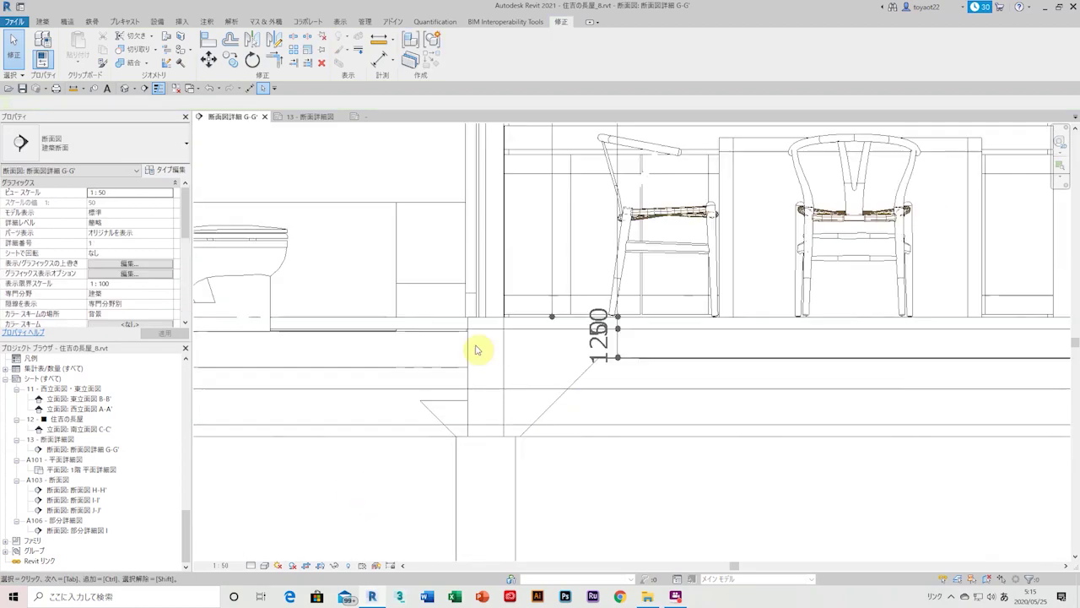
pyautogui.scroll(3, 507, 350)
pyautogui.scroll(-4, 549, 331)
# Add the 50 and 2,300 height dimensions at the toilet wall
pyautogui.press('d')
pyautogui.press('i')
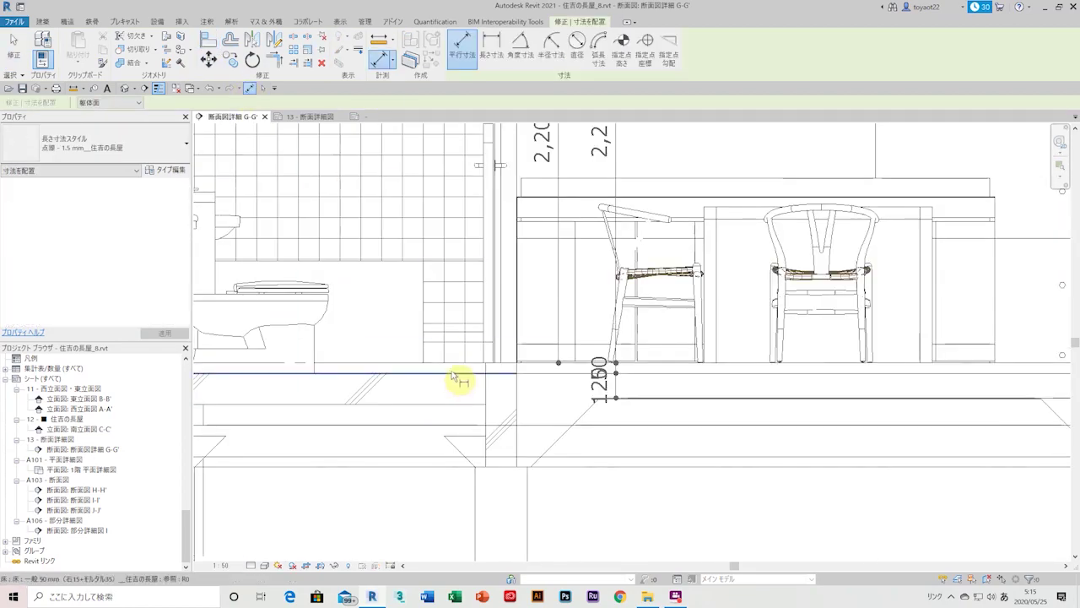
pyautogui.scroll(-1, 396, 338)
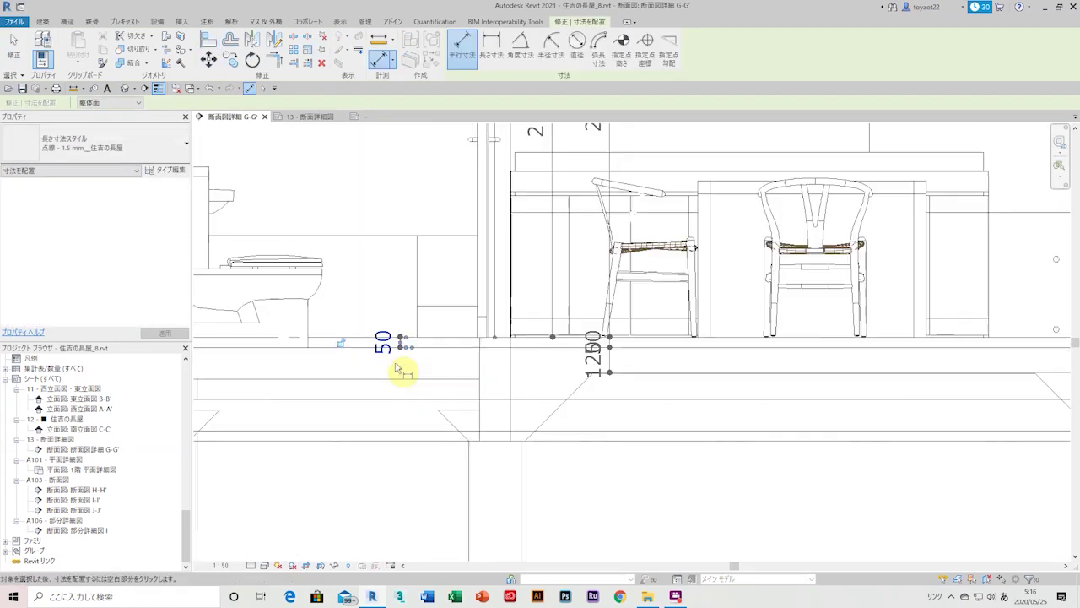
pyautogui.scroll(-1, 405, 369)
pyautogui.scroll(-1, 381, 273)
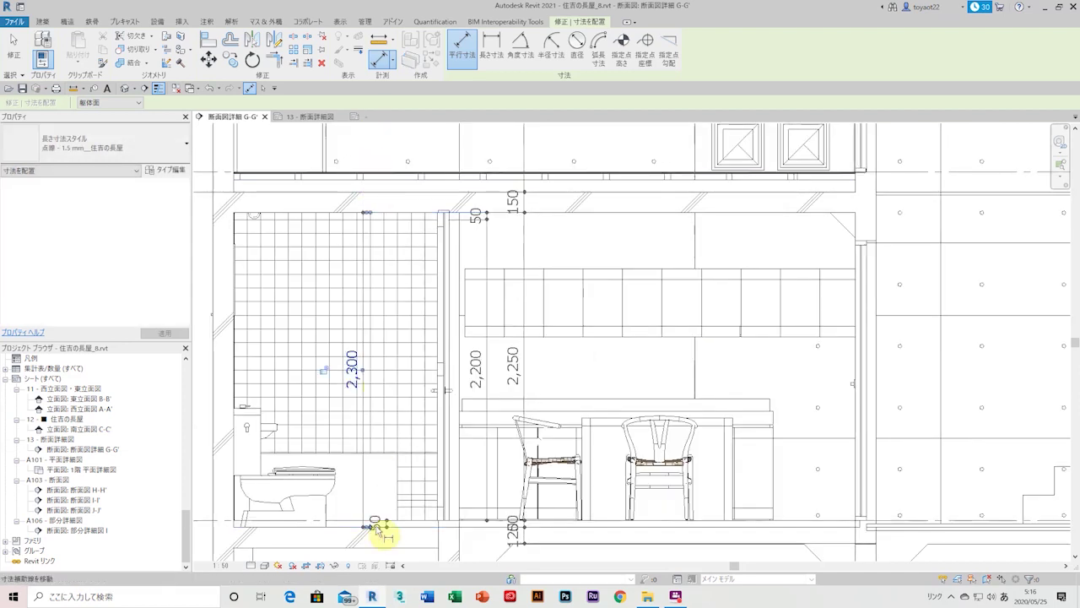
pyautogui.press('Escape')
pyautogui.press('Escape')
# Select the new small dimension to check it, then restart Aligned Dimension
pyautogui.click(374, 513)
pyautogui.scroll(3, 363, 487)
pyautogui.scroll(-2, 375, 480)
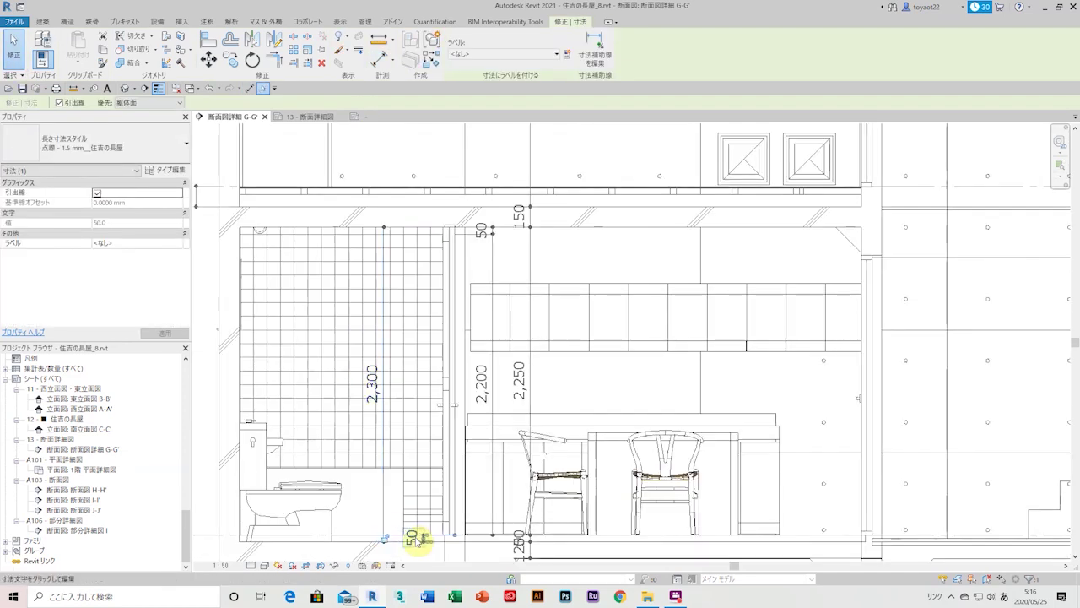
pyautogui.press('Escape')
pyautogui.scroll(-2, 414, 536)
pyautogui.scroll(-2, 357, 463)
pyautogui.press('d')
pyautogui.press('i')
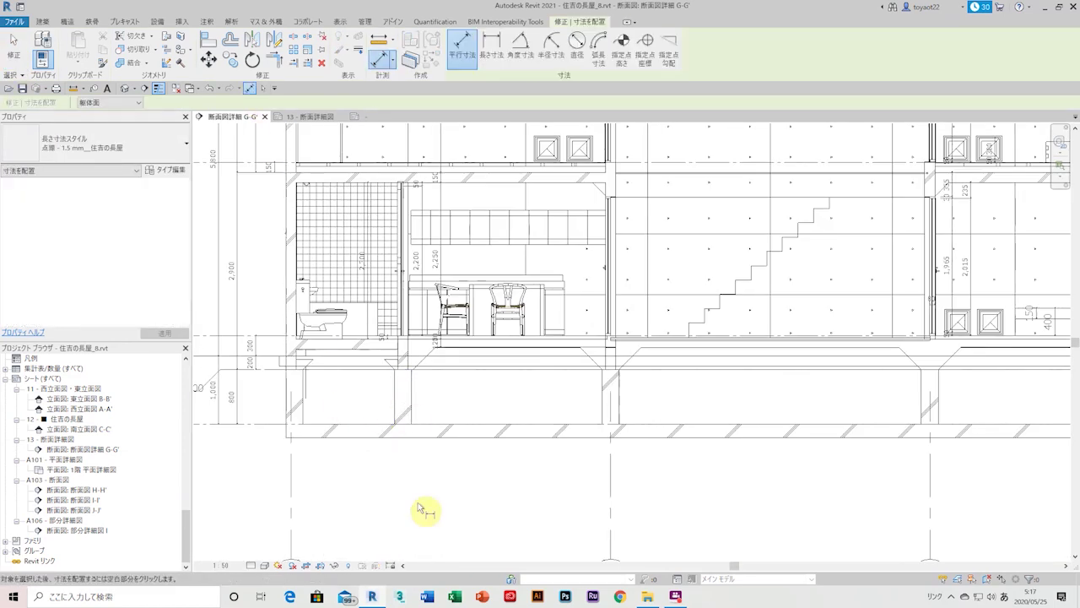
pyautogui.scroll(-2, 802, 515)
# Place the grid dimension string across grids 4 to 1 as three 4,700 bays
pyautogui.scroll(-1, 591, 489)
pyautogui.click(309, 466)
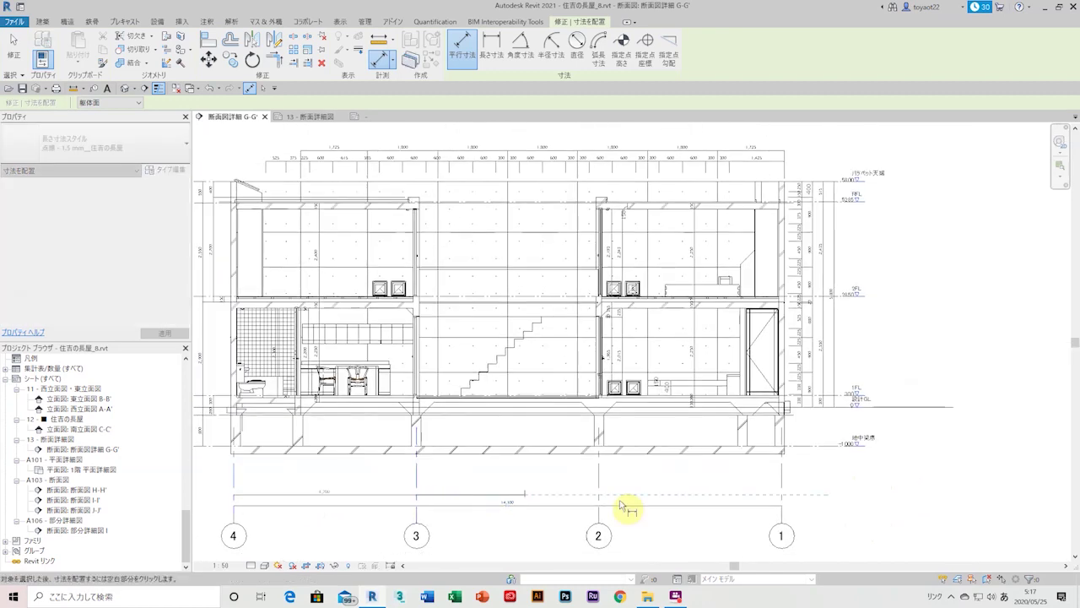
pyautogui.scroll(2, 326, 540)
# Add a 3,700 / 1,000 foundation dimension chain starting at grid 4
pyautogui.click(211, 460)
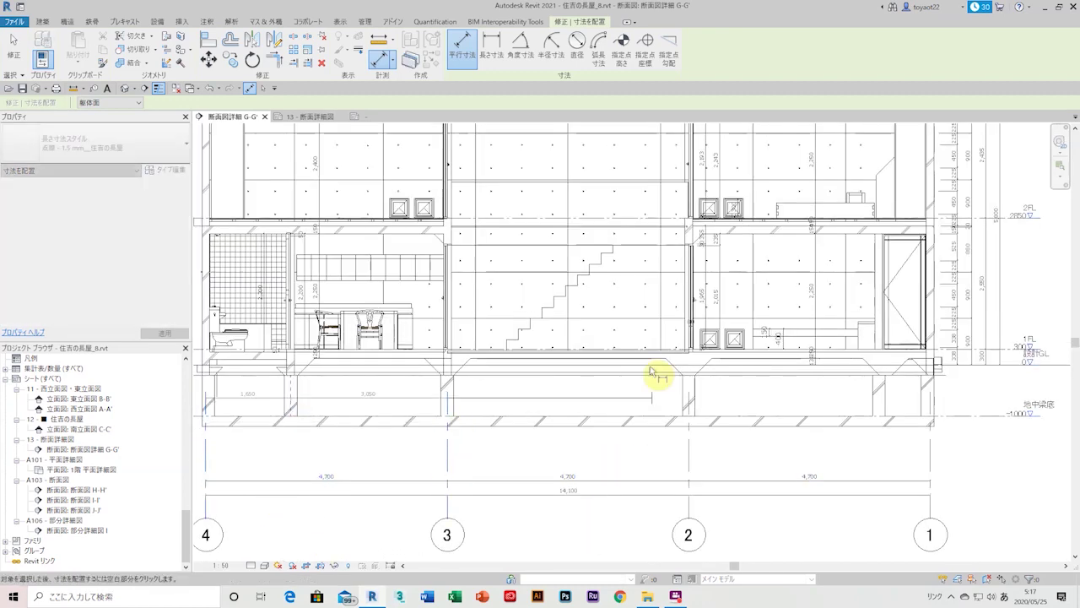
pyautogui.click(924, 429)
pyautogui.scroll(2, 937, 481)
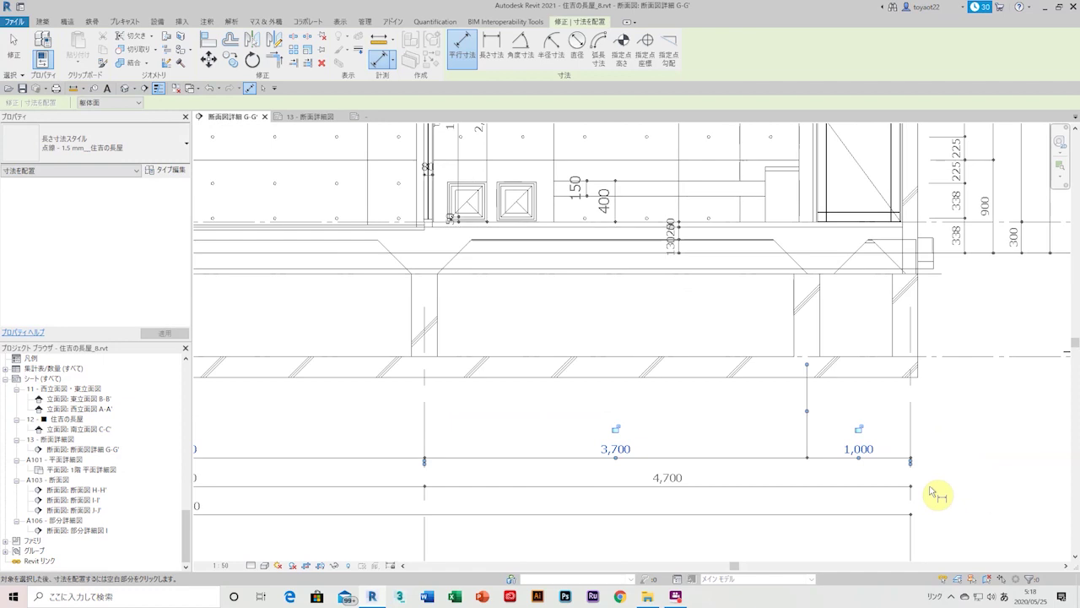
pyautogui.scroll(-2, 937, 490)
pyautogui.scroll(-1, 590, 338)
pyautogui.click(12, 55)
pyautogui.scroll(1, 484, 475)
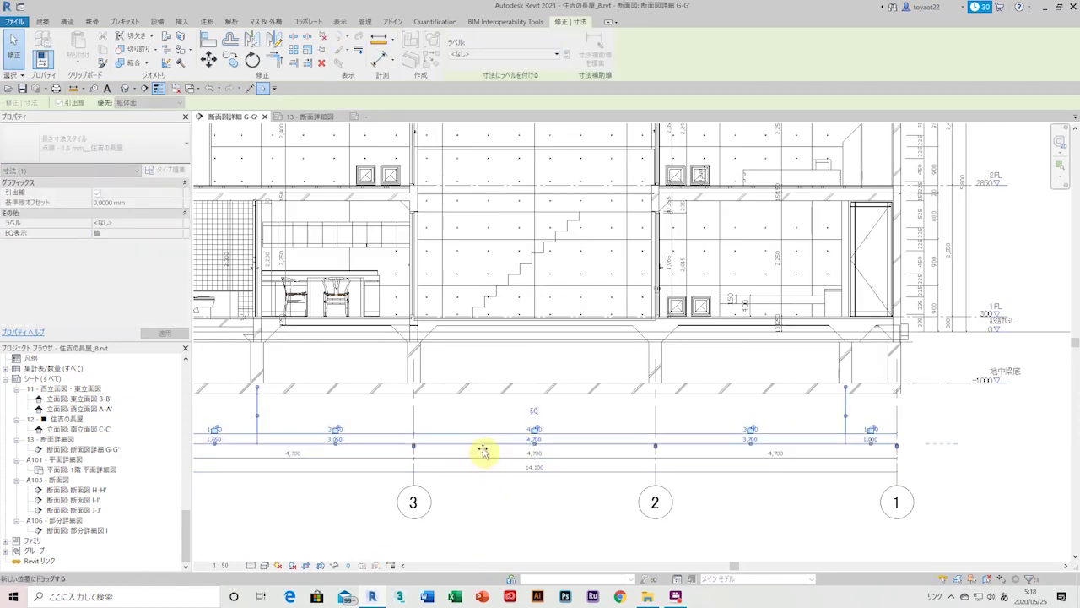
pyautogui.press('Escape')
pyautogui.scroll(-1, 832, 440)
pyautogui.click(325, 138)
pyautogui.scroll(-1, 779, 430)
pyautogui.scroll(2, 807, 212)
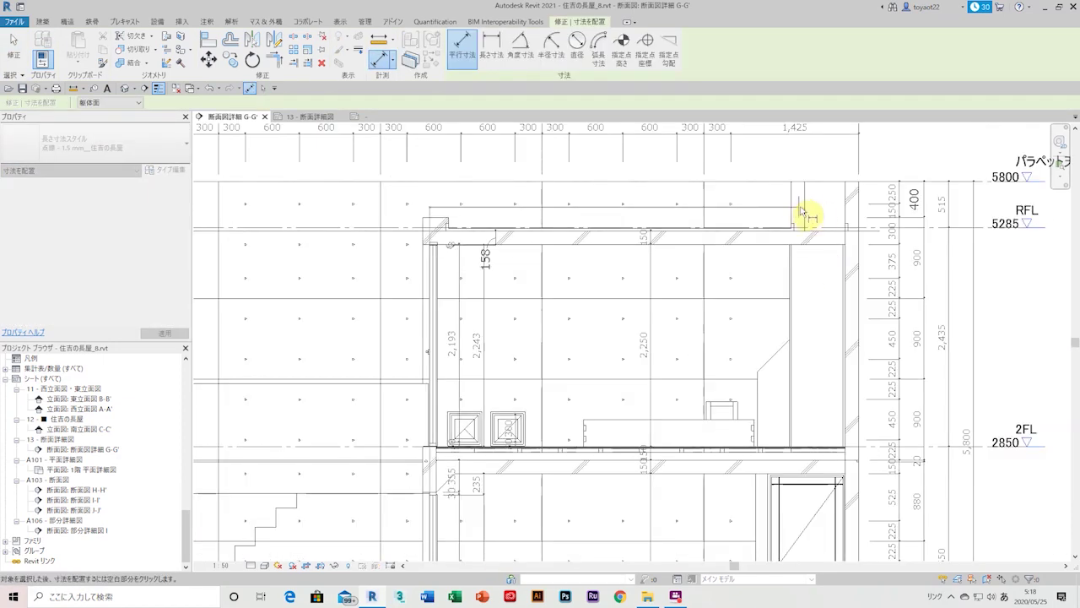
pyautogui.press('Escape')
pyautogui.scroll(-2, 722, 256)
pyautogui.scroll(2, 722, 256)
pyautogui.doubleClick(374, 193)
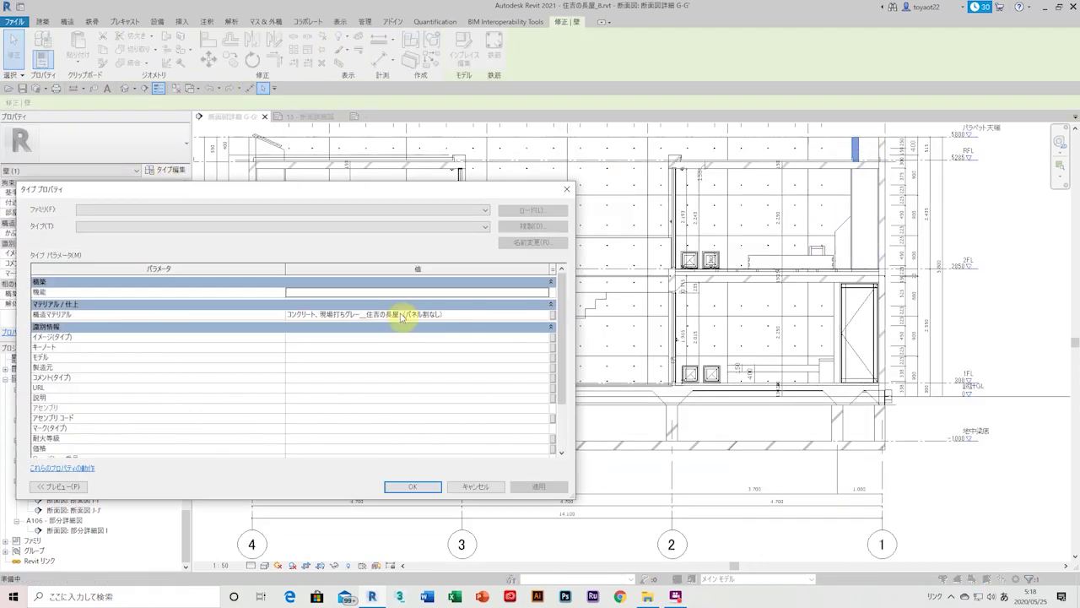
pyautogui.click(413, 486)
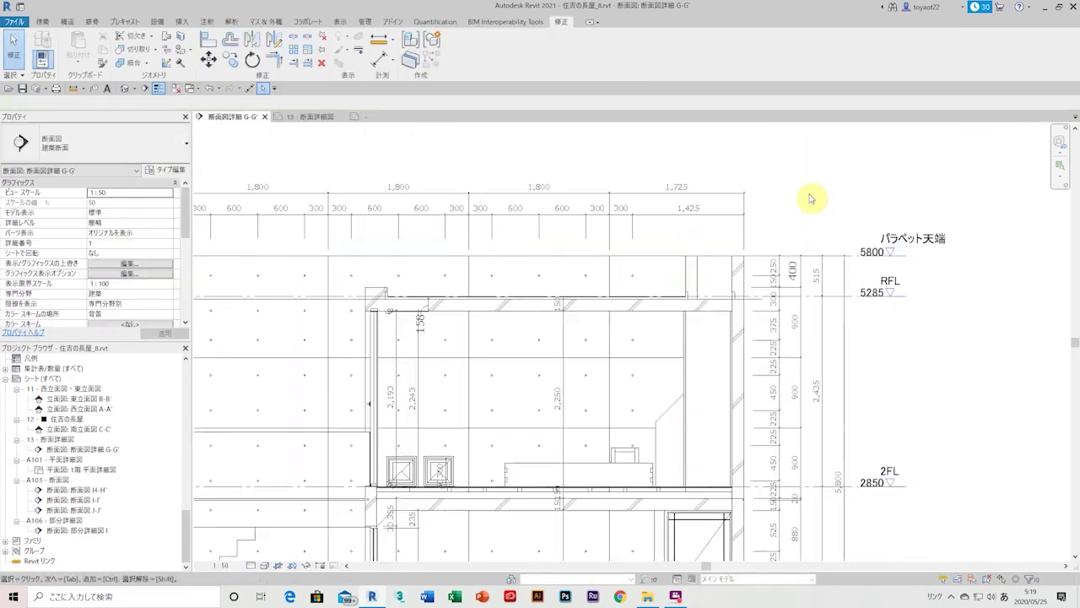
pyautogui.scroll(-2, 487, 410)
pyautogui.scroll(3, 487, 409)
pyautogui.scroll(-3, 572, 495)
pyautogui.scroll(1, 572, 490)
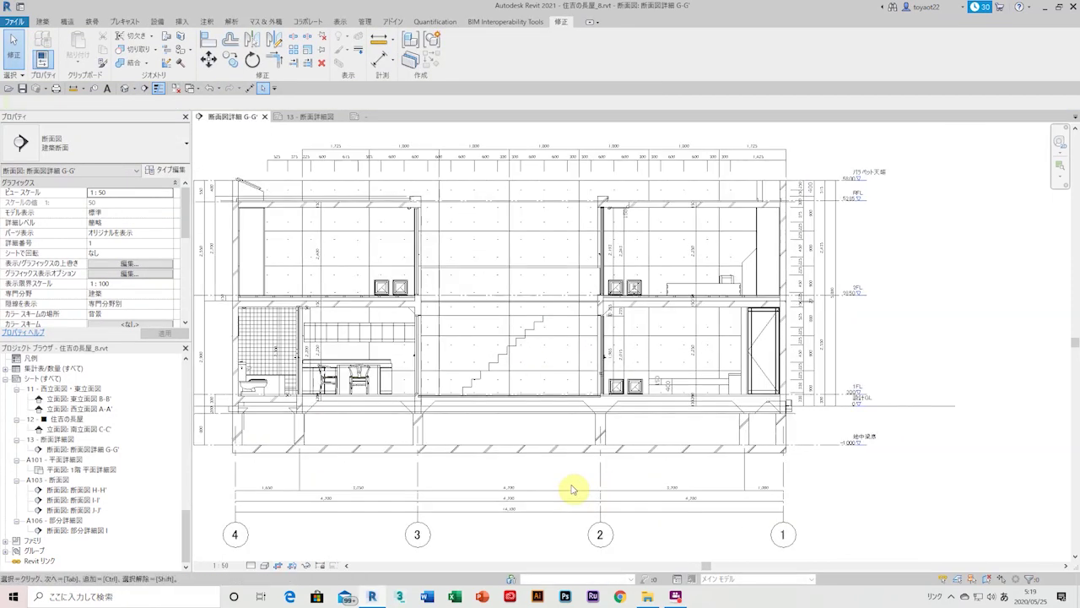
pyautogui.scroll(3, 562, 366)
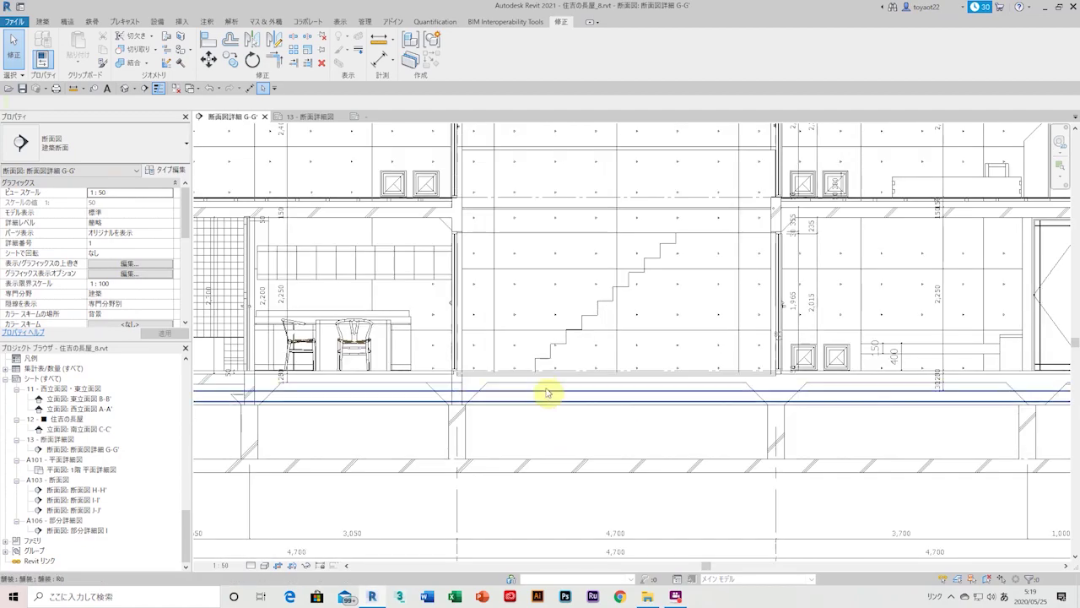
pyautogui.scroll(3, 441, 367)
pyautogui.scroll(-2, 533, 410)
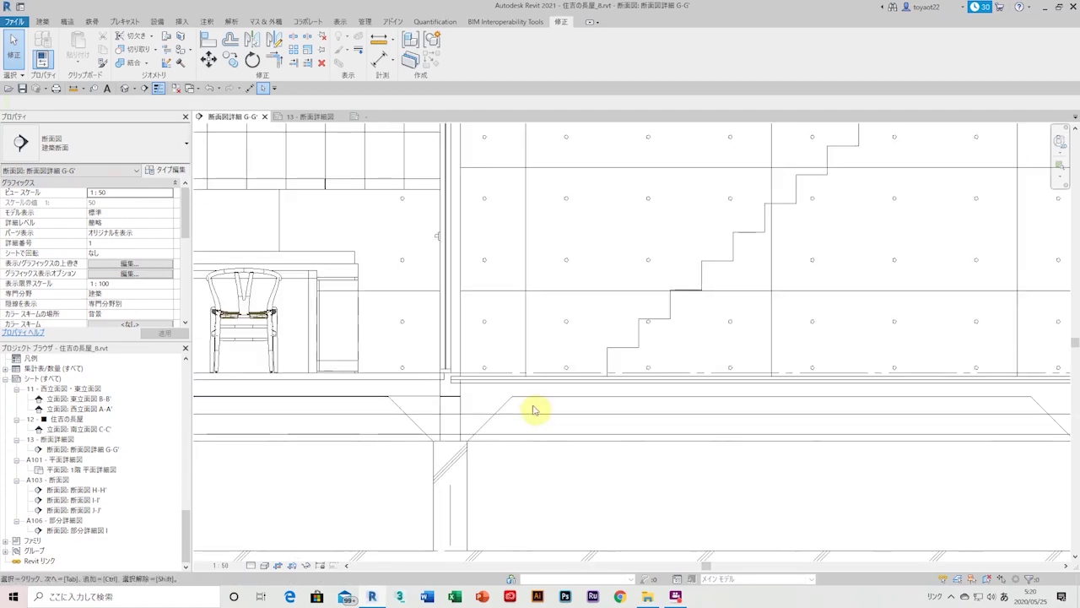
pyautogui.scroll(-1, 533, 410)
pyautogui.scroll(-2, 651, 414)
pyautogui.scroll(-2, 717, 414)
pyautogui.scroll(2, 614, 379)
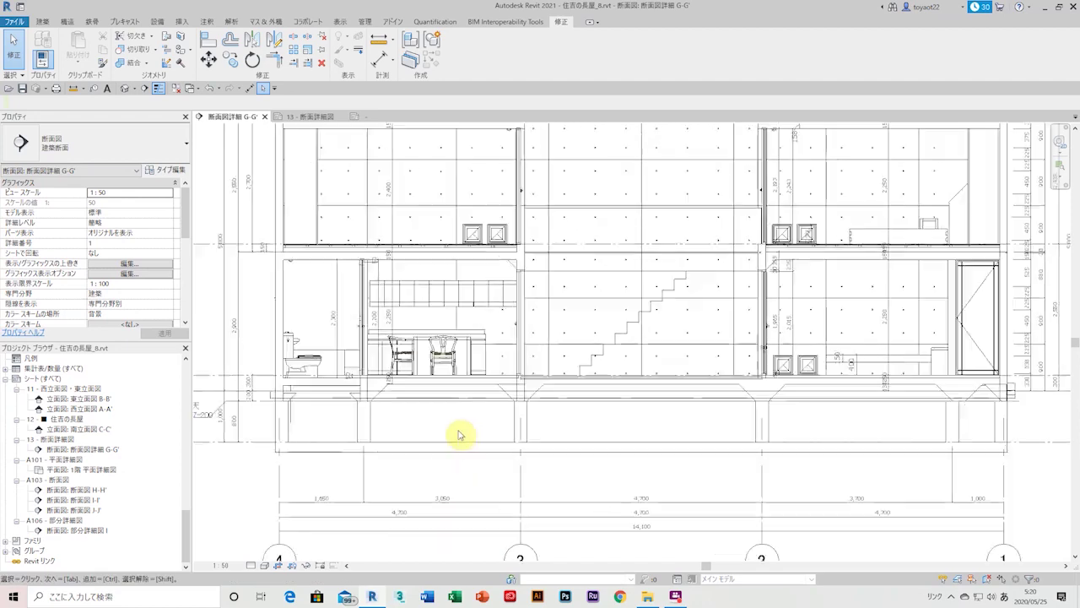
# Open the {3D} view and orbit around the sectioned model
pyautogui.doubleClick(48, 446)
pyautogui.click(441, 200)
pyautogui.scroll(3, 585, 381)
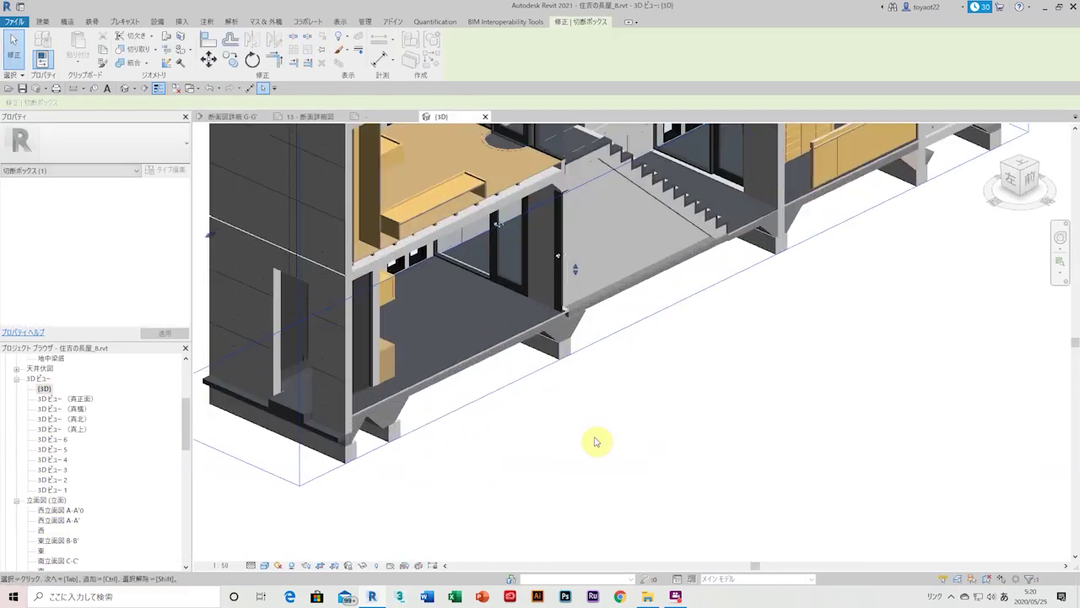
pyautogui.keyDown('shift'); pyautogui.moveTo(595, 442); pyautogui.dragTo(552, 362, button='middle'); pyautogui.keyUp('shift')
pyautogui.scroll(-5, 492, 405)
pyautogui.moveTo(492, 405)
pyautogui.keyDown('shift'); pyautogui.mouseDown(button='middle')
pyautogui.moveTo(668, 345)
pyautogui.moveTo(679, 357)
pyautogui.moveTo(659, 321)
pyautogui.moveTo(459, 397)
pyautogui.moveTo(615, 345)
pyautogui.moveTo(622, 386)
pyautogui.mouseUp(button='middle'); pyautogui.keyUp('shift')
# Turn the model to face the section straight on and select the section box
pyautogui.scroll(3, 582, 473)
pyautogui.click(552, 511)
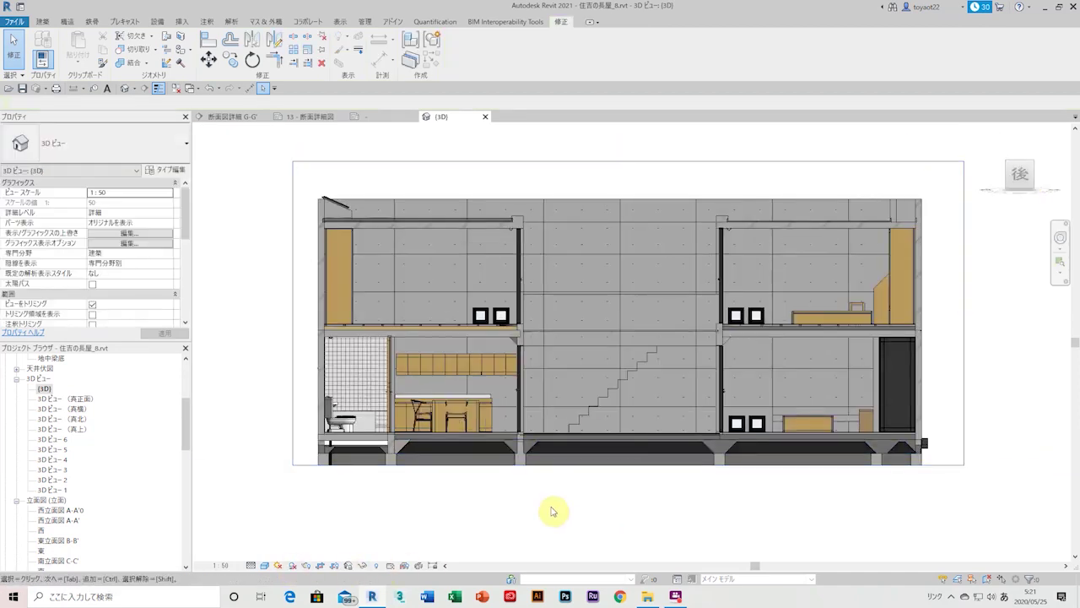
pyautogui.click(557, 479)
pyautogui.scroll(1, 647, 501)
pyautogui.scroll(2, 550, 514)
pyautogui.scroll(-2, 480, 514)
pyautogui.scroll(2, 380, 321)
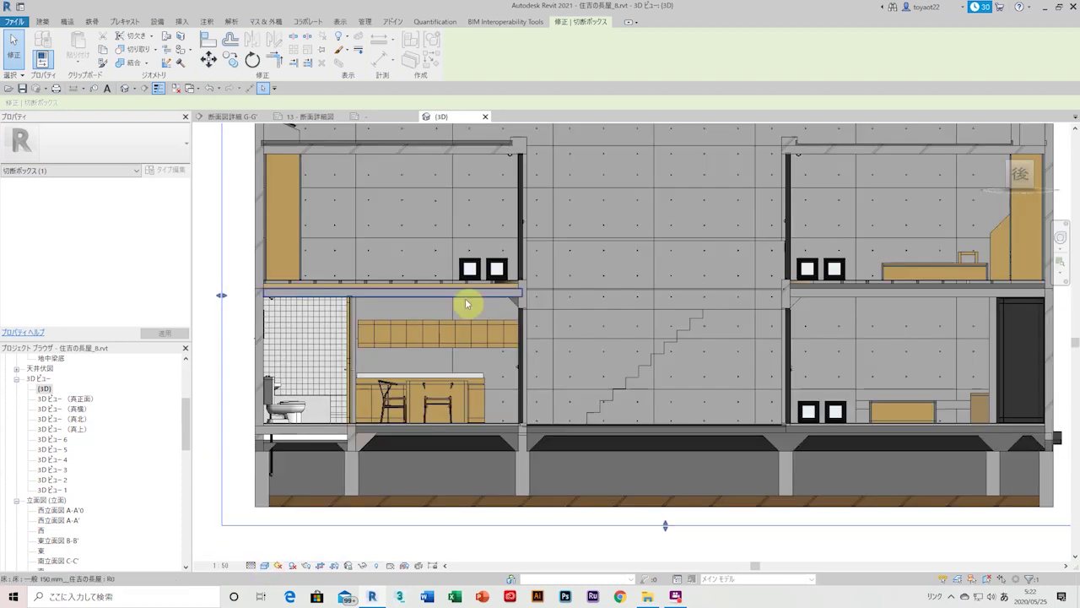
# Set the slab's floor type cut pattern to RC with colour RGB 102-102-102
pyautogui.click(470, 301)
pyautogui.scroll(2, 474, 297)
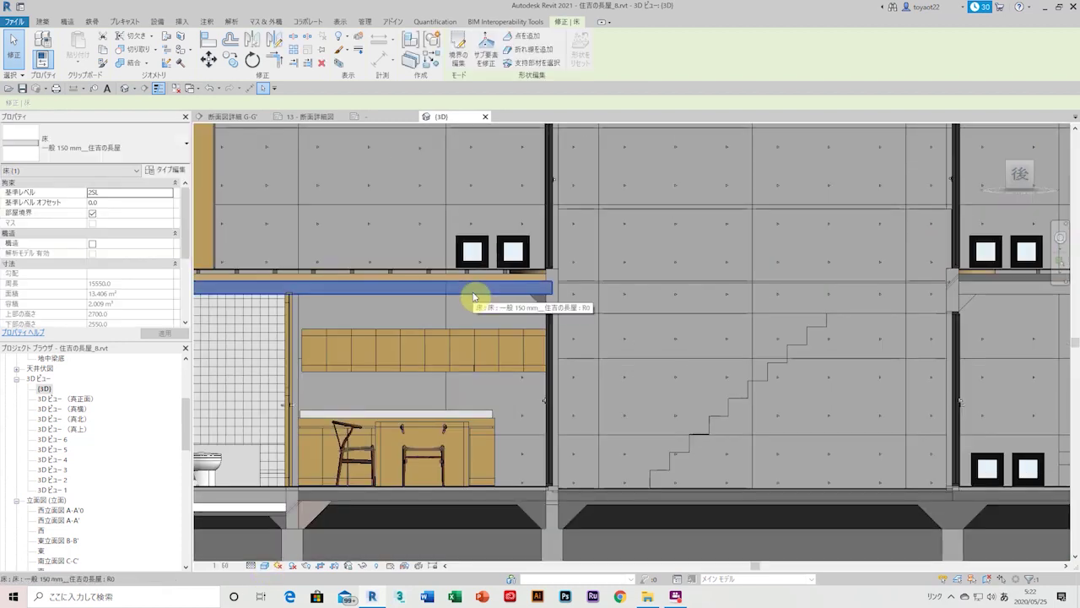
pyautogui.click(168, 171)
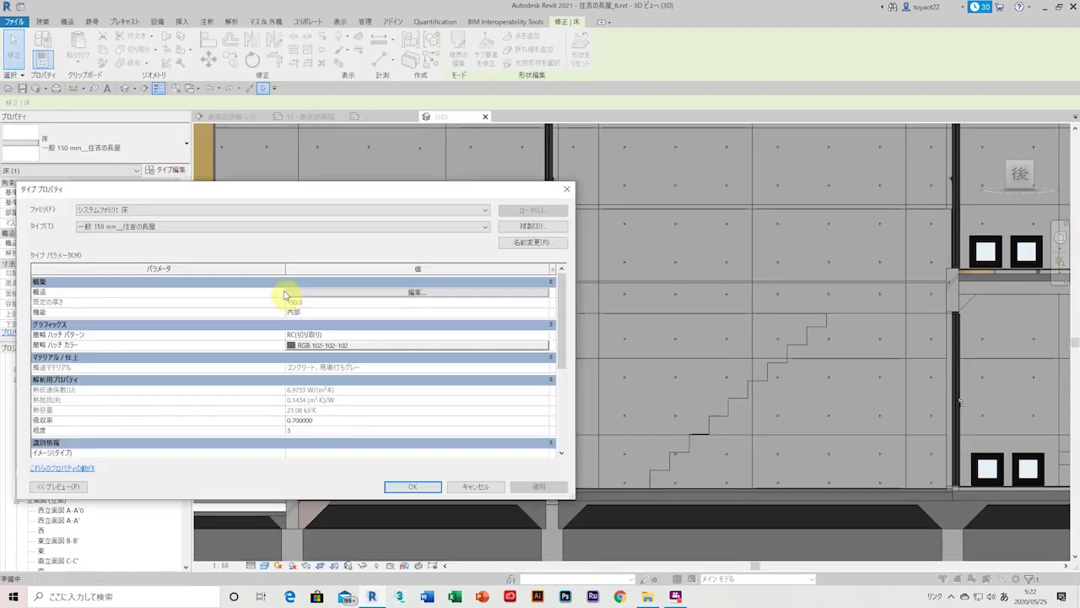
pyautogui.click(320, 335)
pyautogui.click(317, 444)
pyautogui.click(384, 345)
pyautogui.click(345, 434)
pyautogui.click(413, 487)
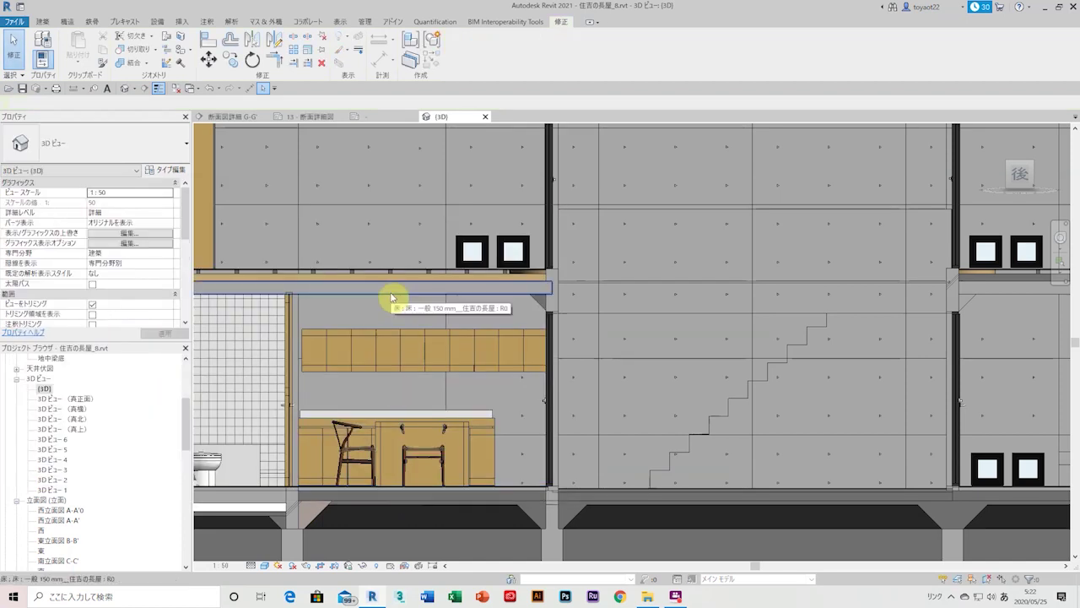
# Check the floor type list and centre the whole sectioned building in view
pyautogui.scroll(-1, 379, 300)
pyautogui.click(169, 145)
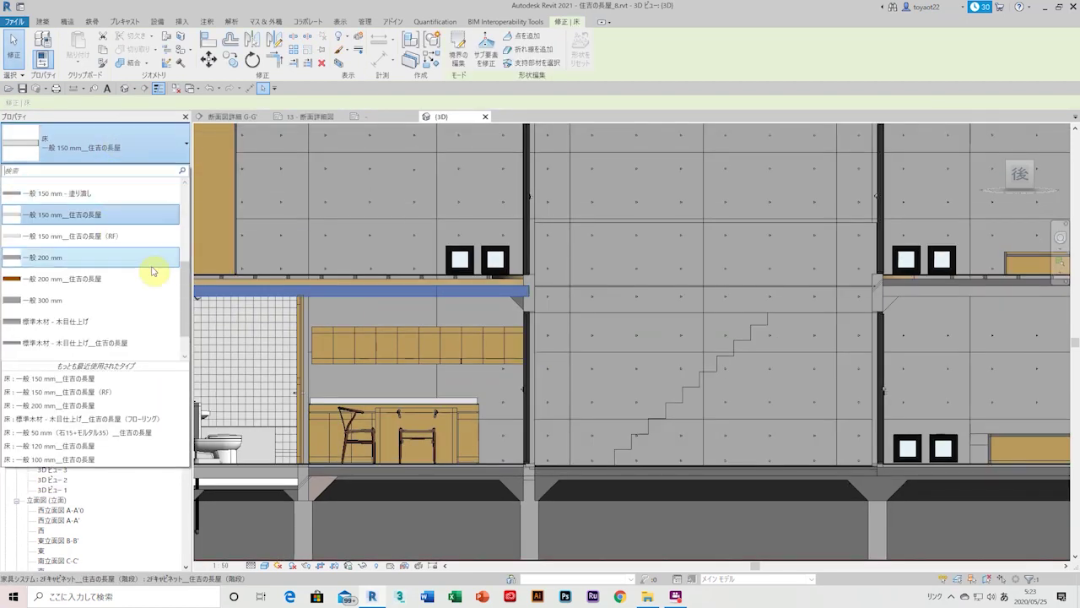
pyautogui.scroll(1, 127, 236)
pyautogui.click(131, 258)
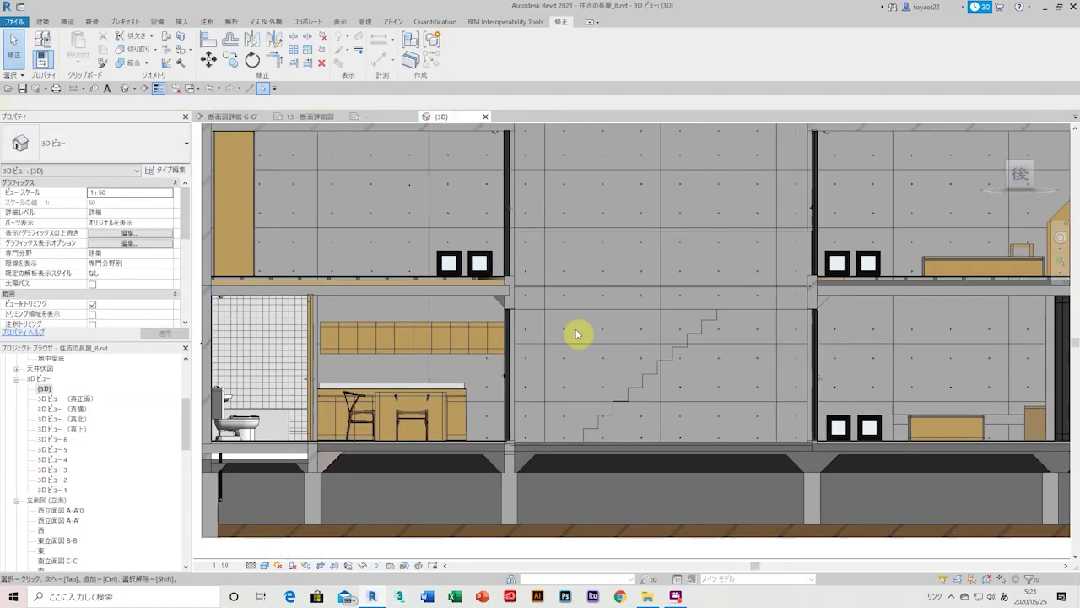
pyautogui.scroll(-2, 453, 448)
pyautogui.scroll(-1, 459, 399)
pyautogui.scroll(2, 459, 399)
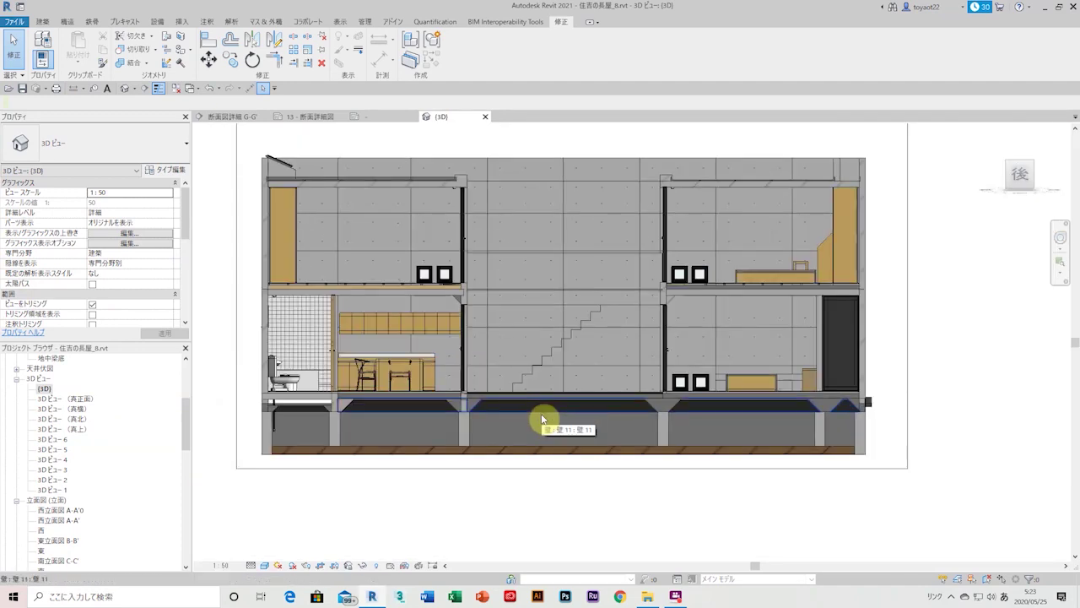
pyautogui.moveTo(545, 425); pyautogui.dragTo(430, 499, button='middle')
pyautogui.scroll(-1, 483, 464)
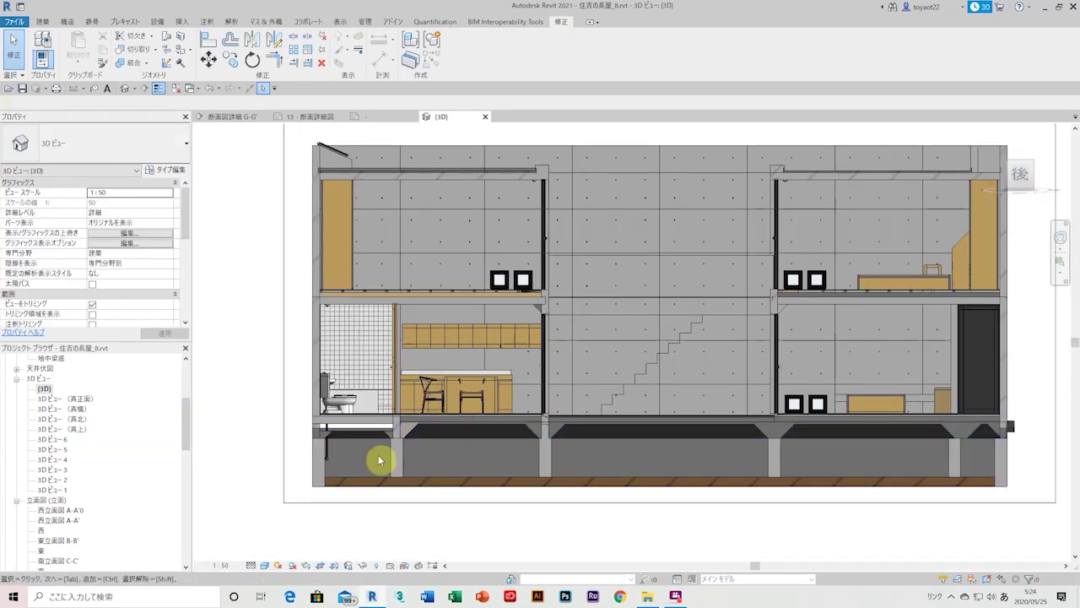
pyautogui.scroll(-1, 379, 456)
pyautogui.scroll(1, 676, 294)
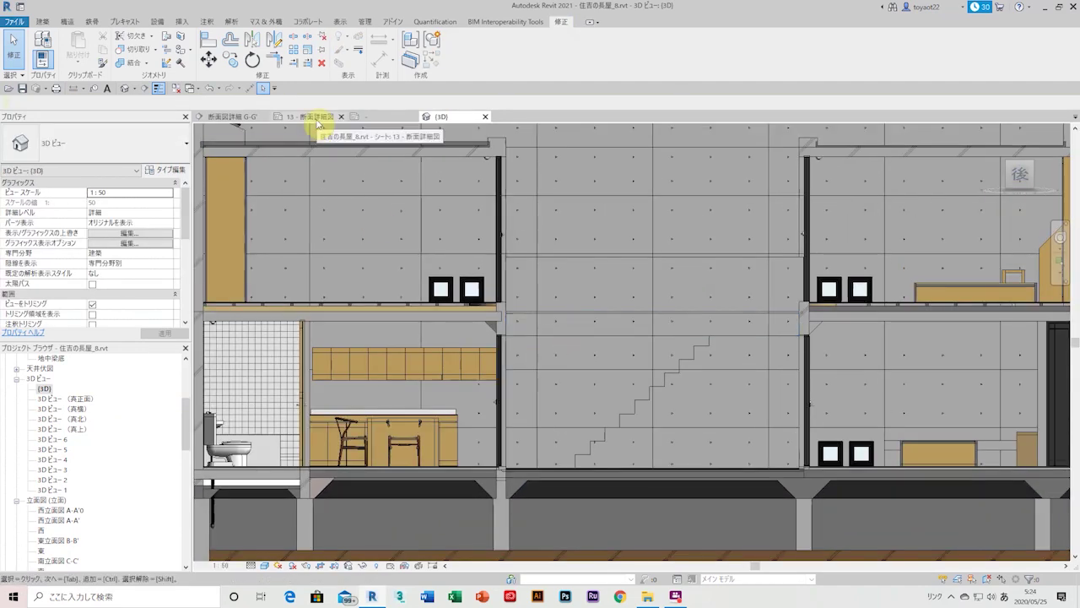
# Switch to sheet 13 - 断面詳細図 and fit the whole 1:50 G-G' section in view
pyautogui.click(313, 117)
pyautogui.scroll(-1, 494, 253)
pyautogui.scroll(-1, 501, 258)
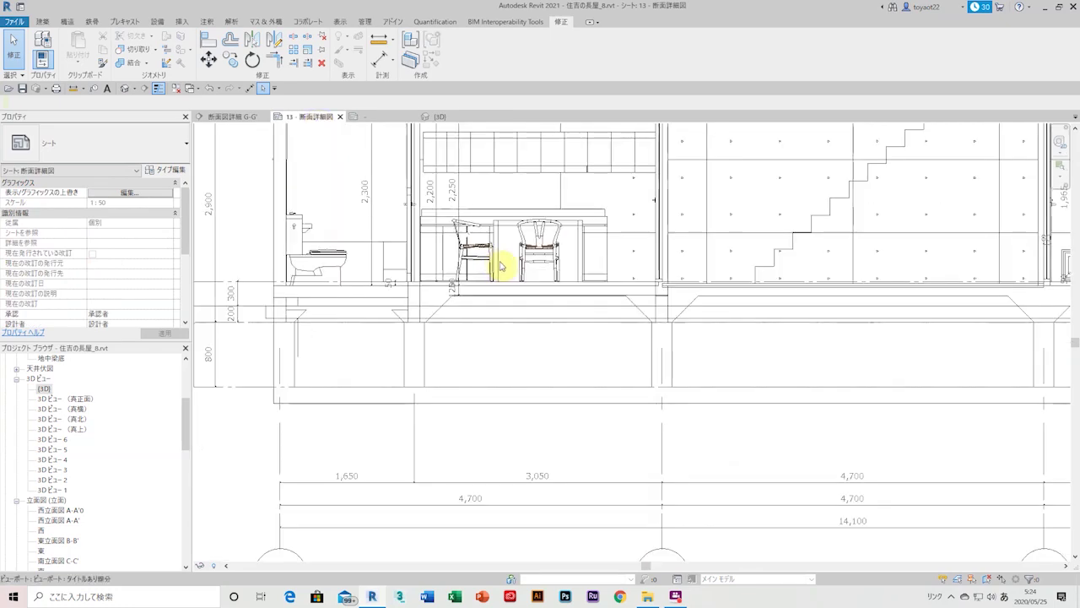
pyautogui.scroll(-1, 532, 243)
pyautogui.scroll(1, 439, 215)
pyautogui.scroll(-2, 532, 303)
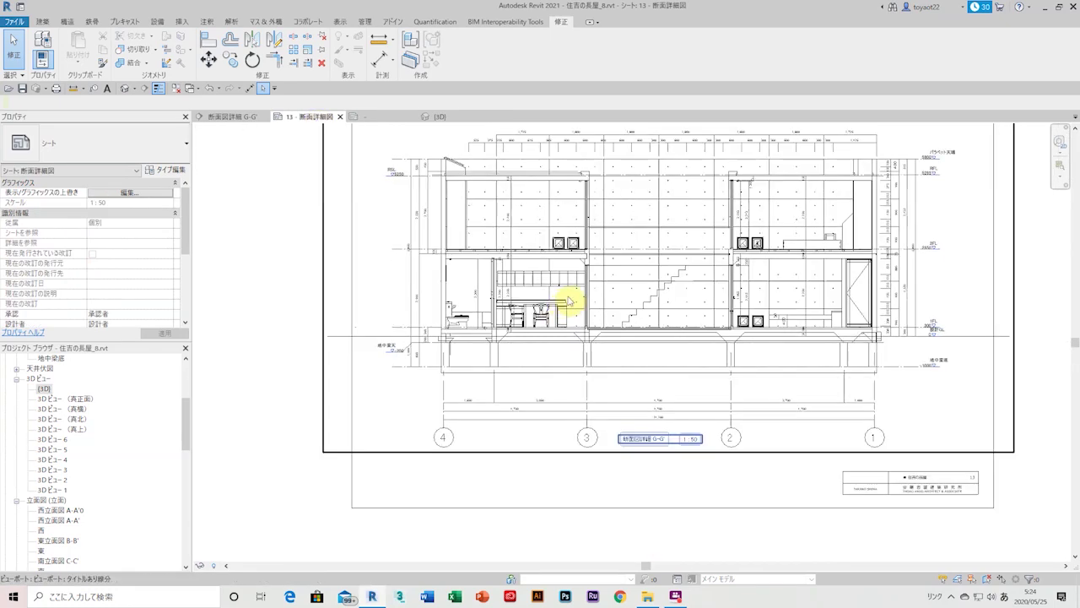
pyautogui.scroll(-1, 596, 343)
pyautogui.scroll(-1, 942, 326)
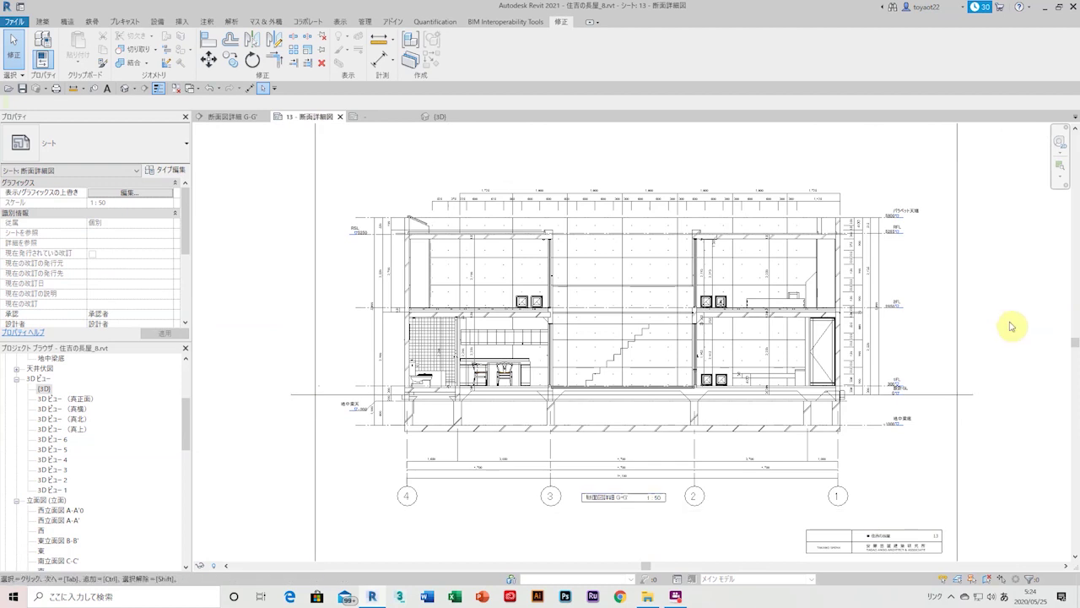
pyautogui.scroll(-1, 948, 326)
pyautogui.moveTo(945, 325); pyautogui.dragTo(997, 335, button='middle')
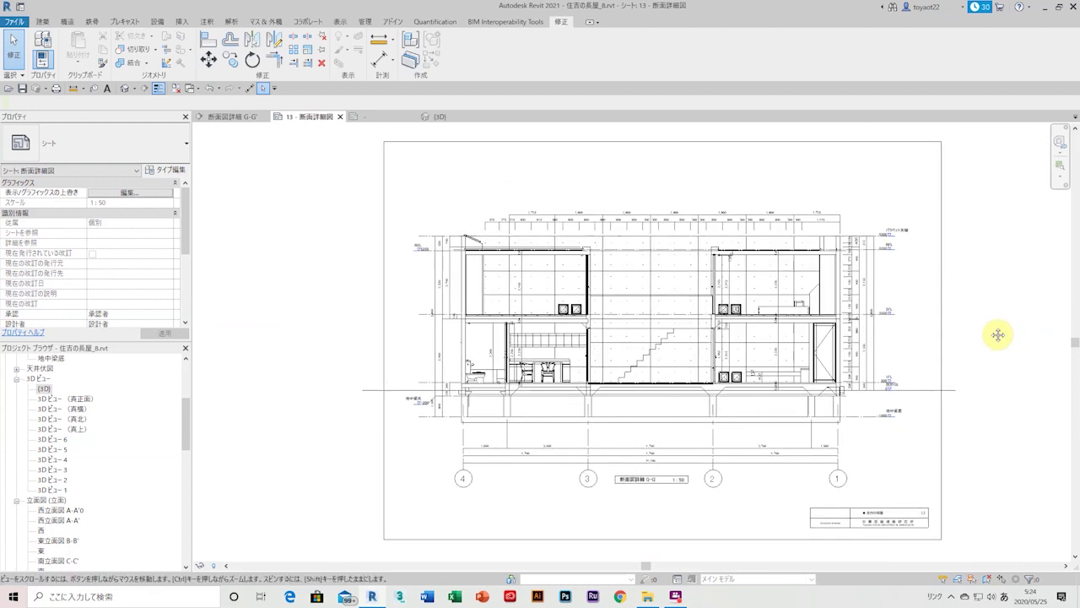